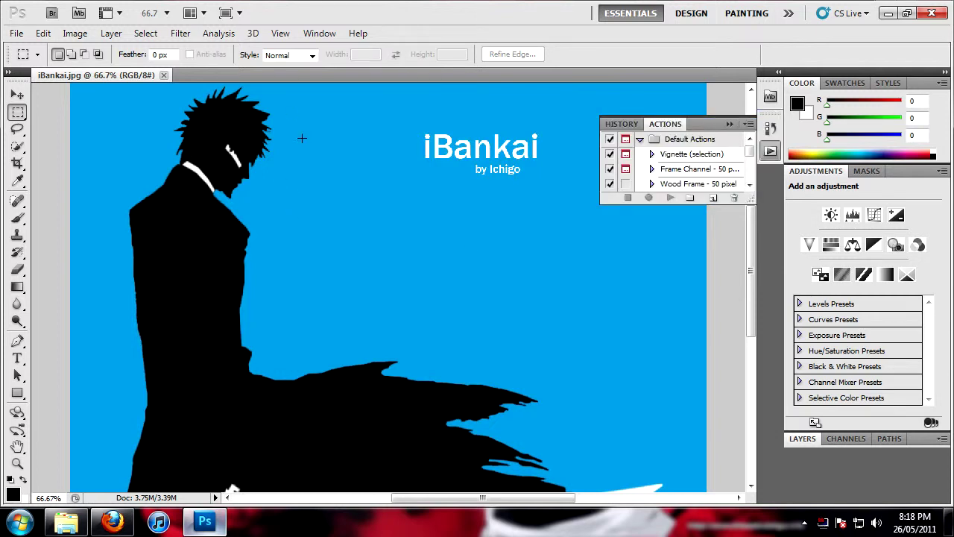
Step: Dock the floating History and Actions panel group and open the Bleach _10 image from the Pictures library
left_click_drag(697, 126, 774, 99)
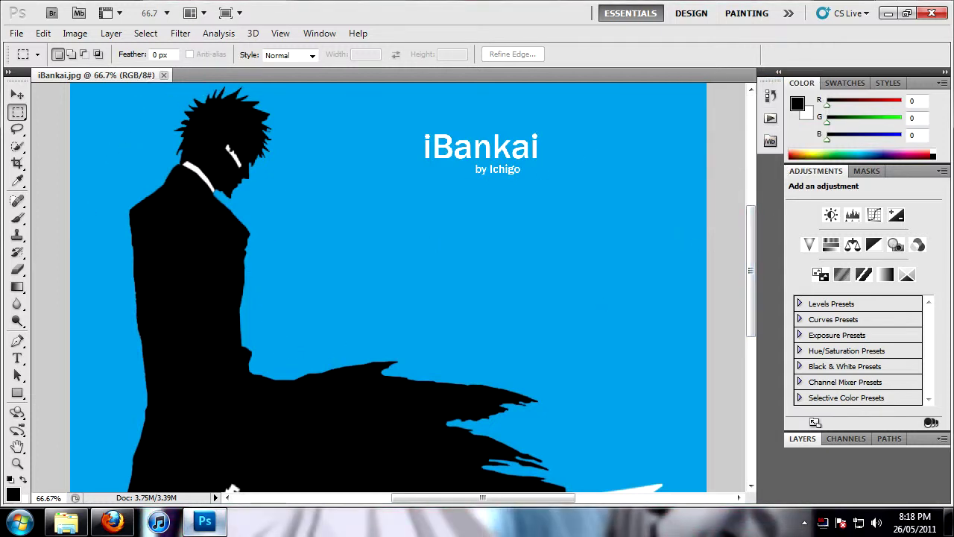
left_click(74, 522)
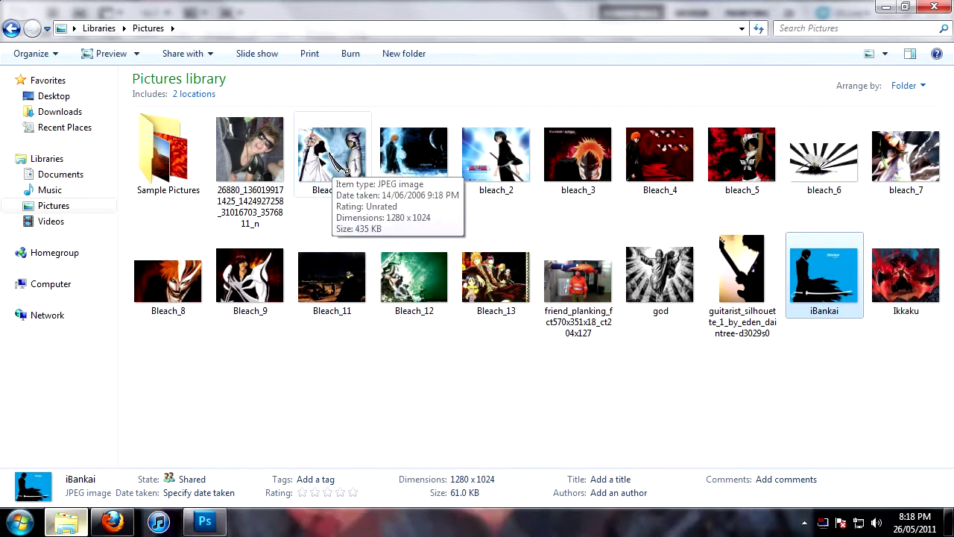
left_click_drag(341, 158, 193, 76)
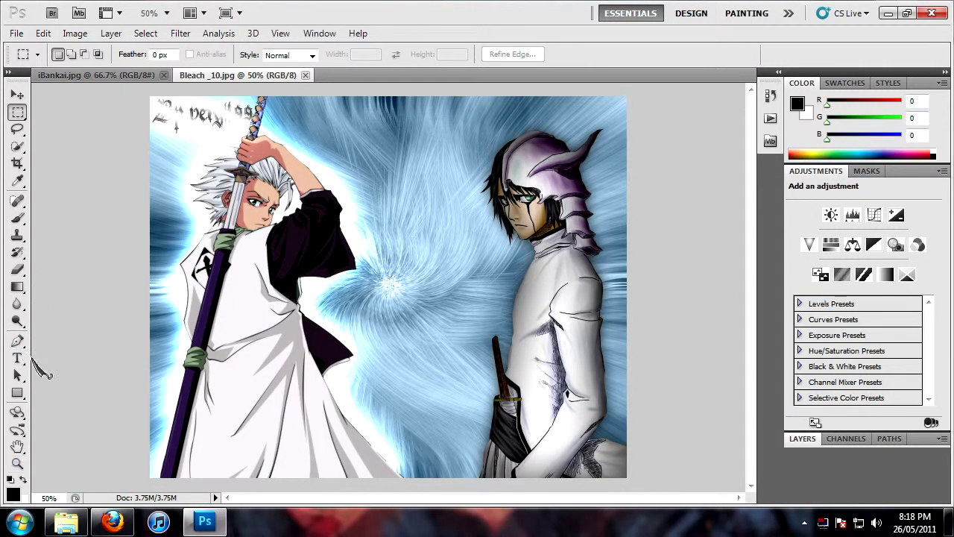
Step: Add a new empty layer above the Background and select the entire canvas
left_click(846, 438)
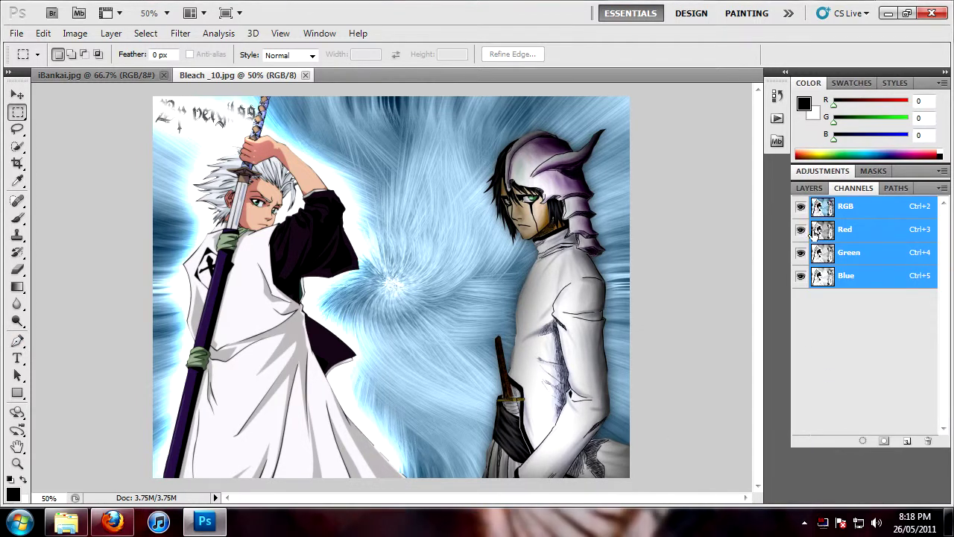
left_click(809, 187)
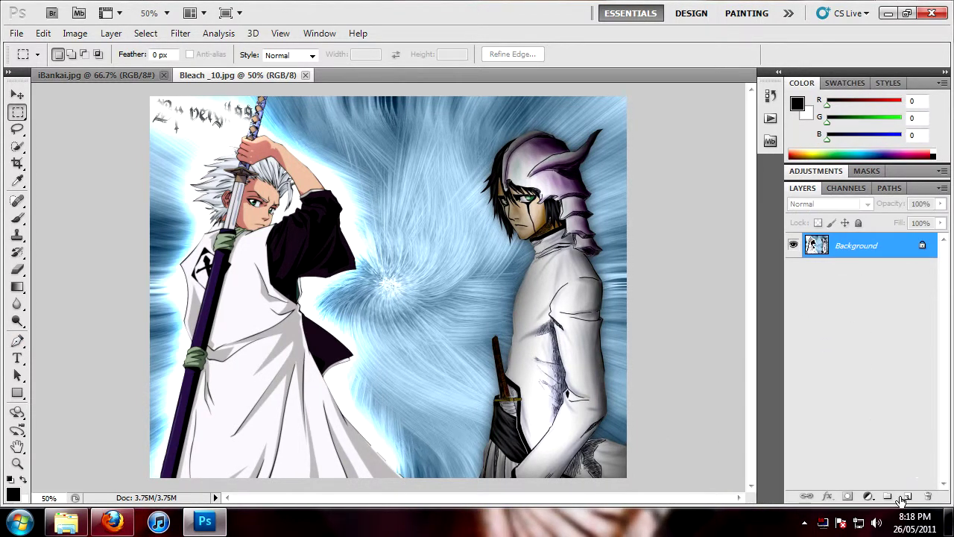
left_click(909, 497)
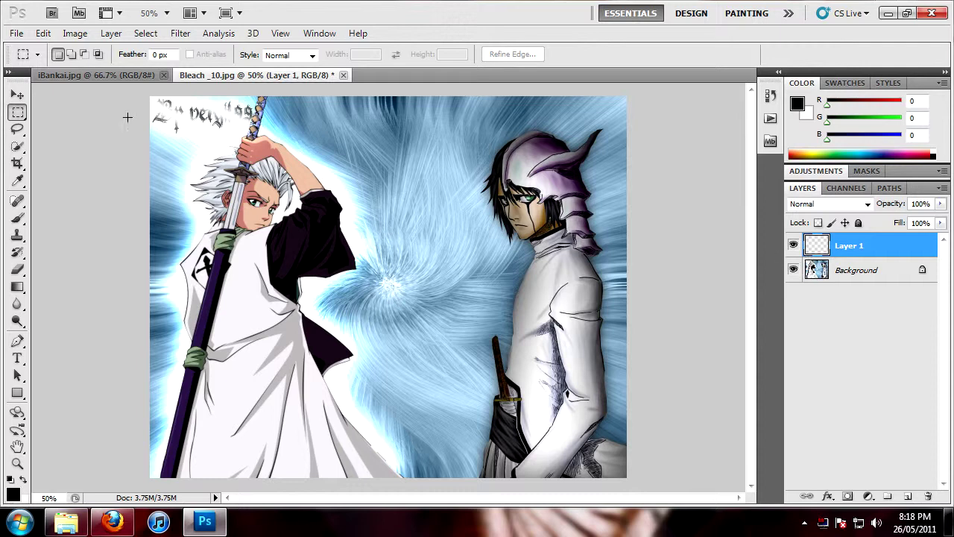
key("ctrl+a")
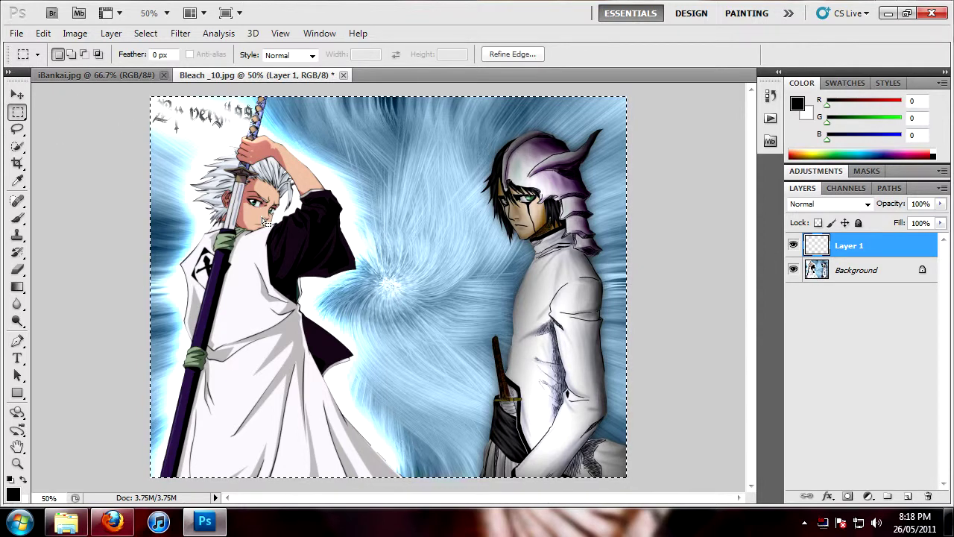
right_click(266, 219)
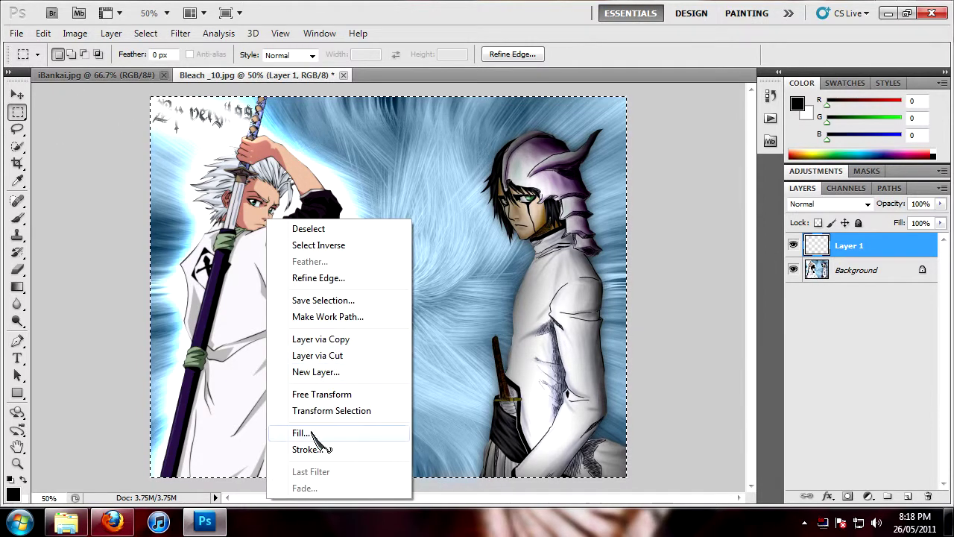
key("Escape")
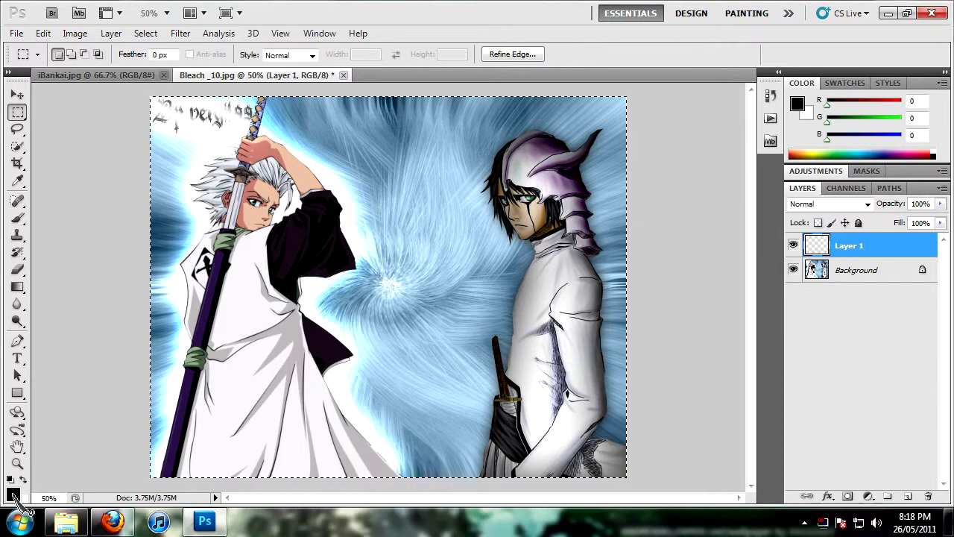
Step: Set the foreground color to pure red, ff0000
left_click(12, 495)
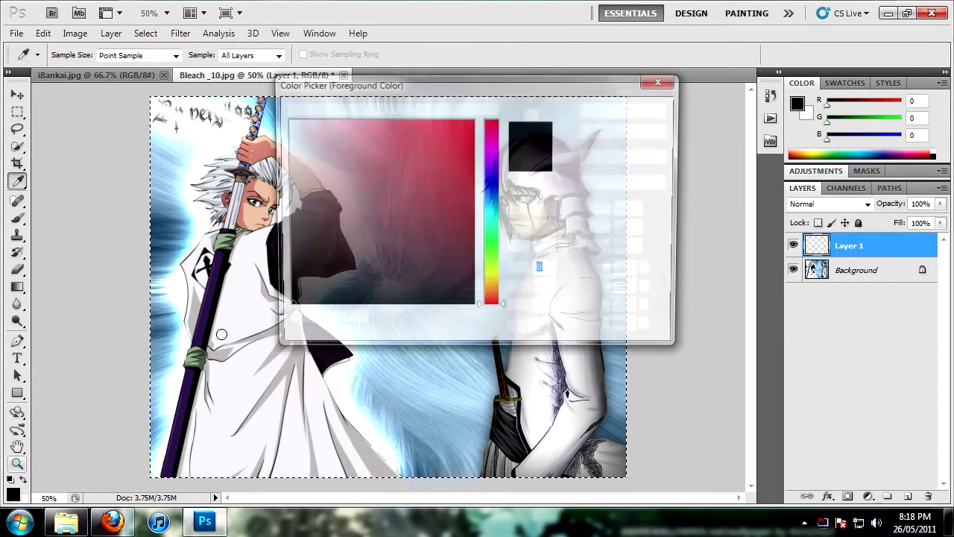
left_click_drag(405, 166, 618, 70)
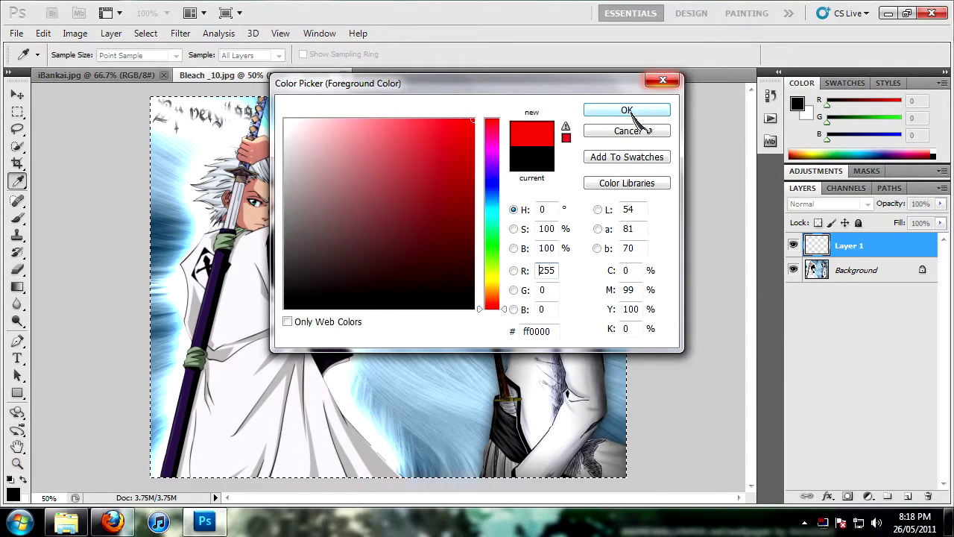
left_click(646, 109)
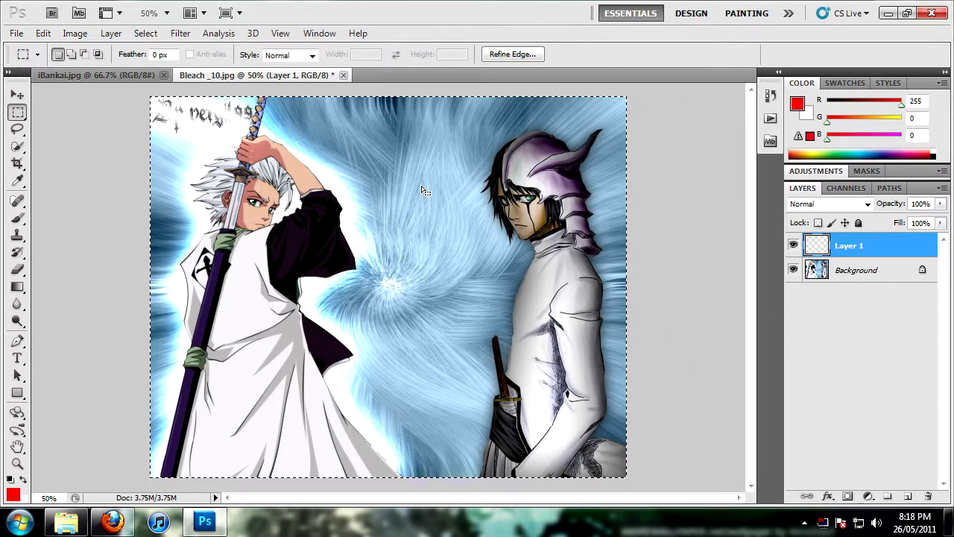
Step: Fill the new layer with the Foreground Color at 100% opacity in Normal mode, and deselect
right_click(301, 285)
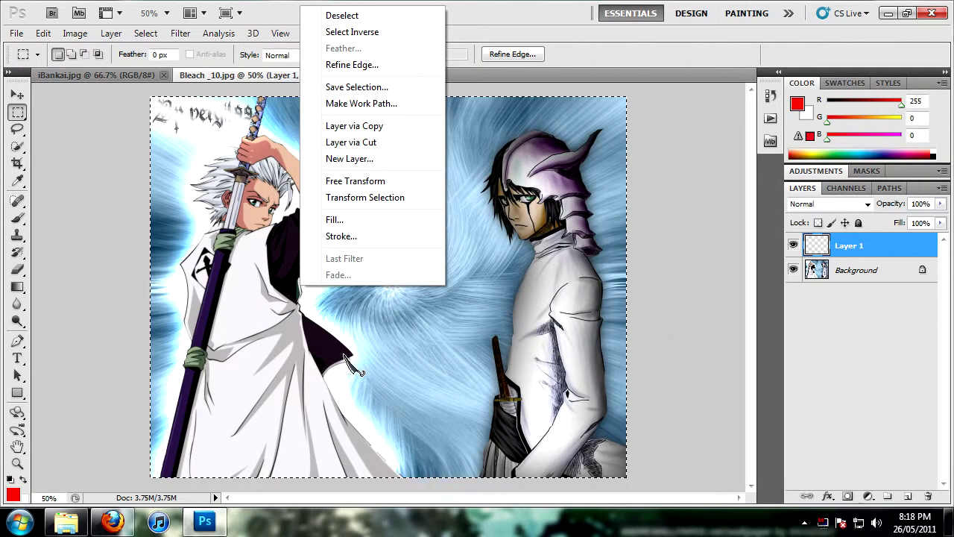
left_click(346, 221)
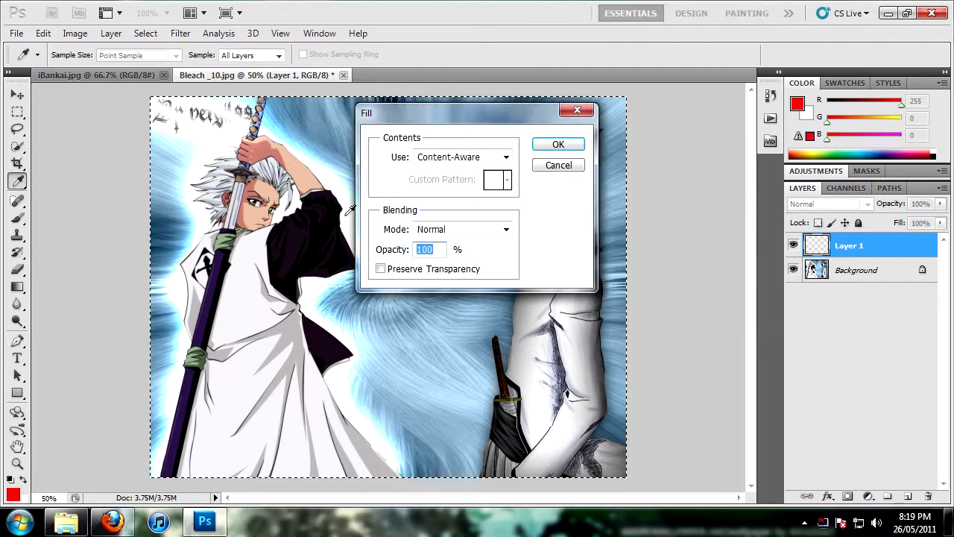
left_click(498, 158)
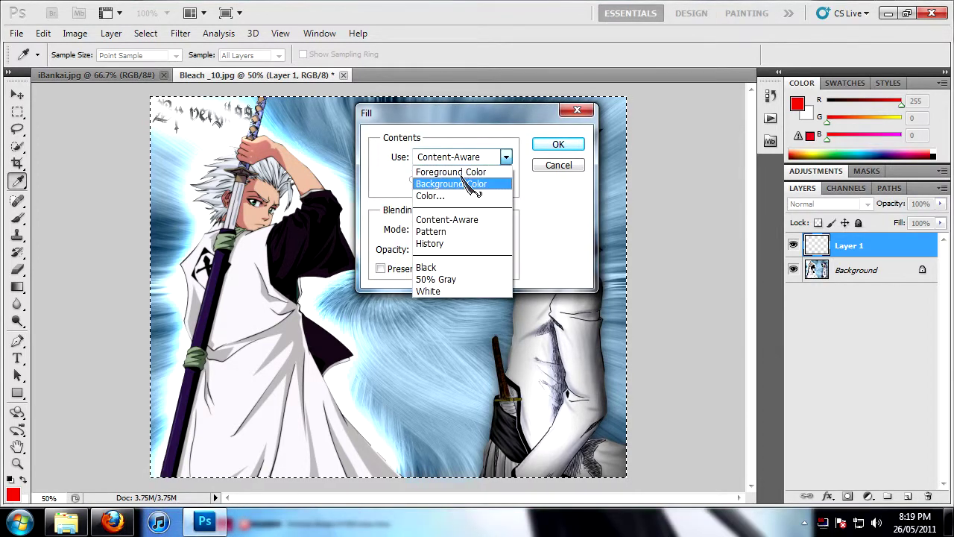
left_click(451, 171)
left_click(569, 143)
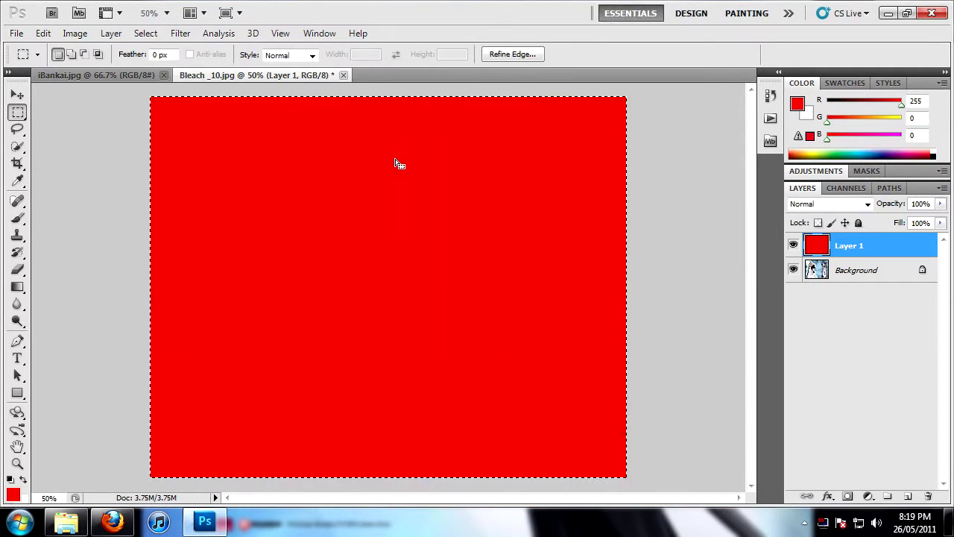
key("ctrl+d")
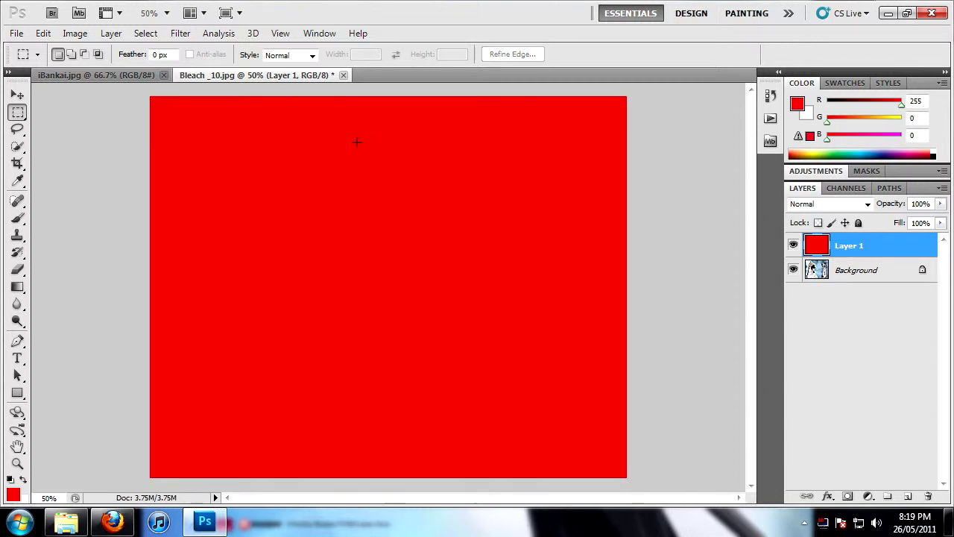
Step: Convert the Background into a regular layer and move the red Layer 1 beneath it
double_click(871, 274)
left_click(601, 164)
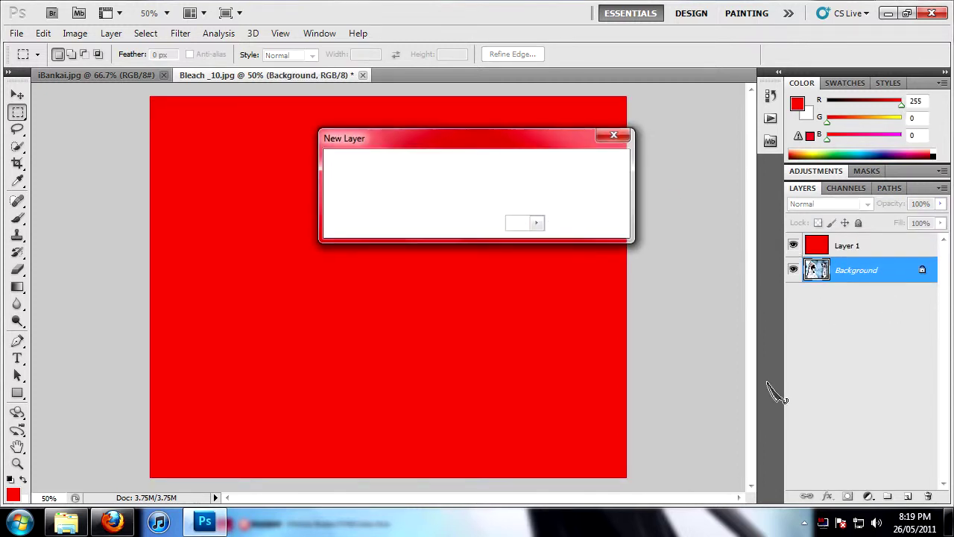
left_click_drag(874, 244, 878, 297)
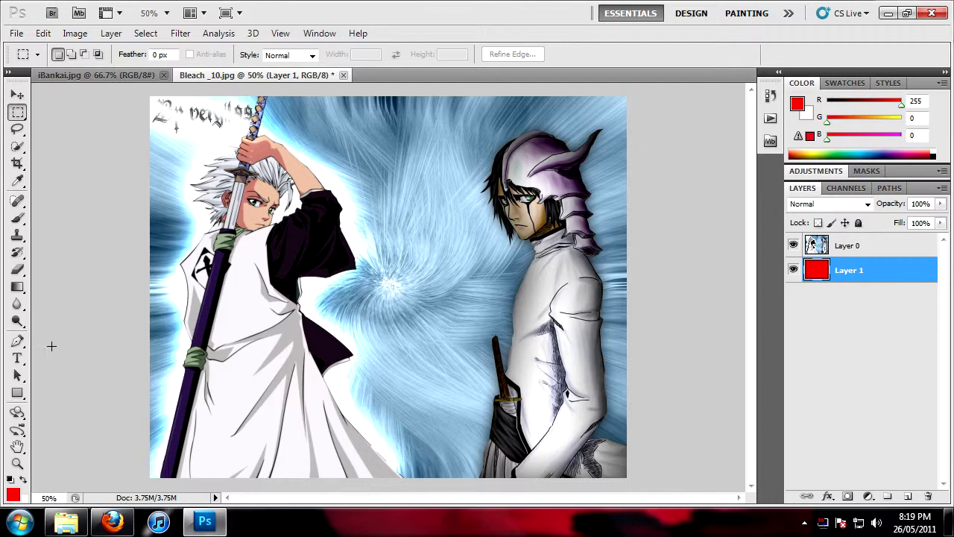
Step: Start a Pen tool path along the sword handle, the raised hand and the outer edge of the white-haired character's hair
left_click(18, 463)
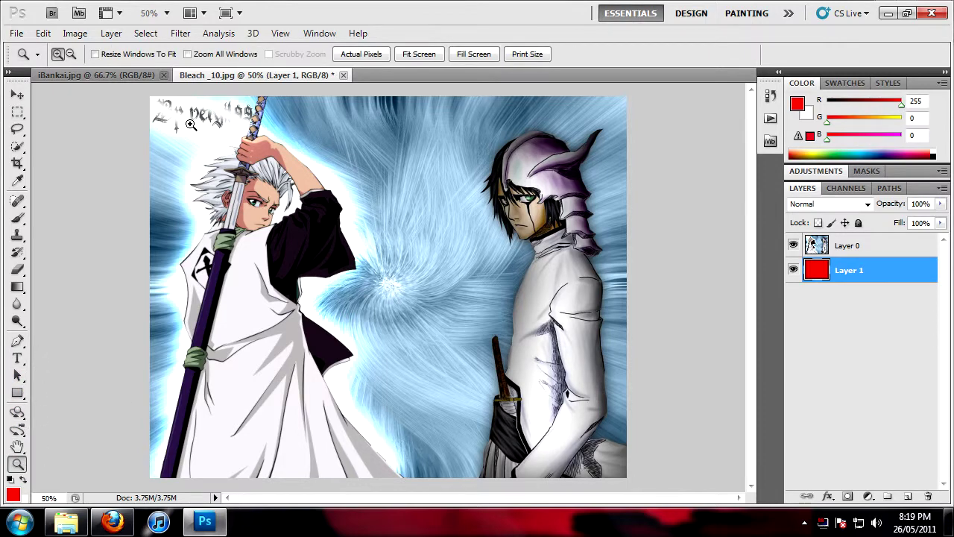
left_click_drag(276, 184, 392, 280)
scroll(357, 251, "up", 4)
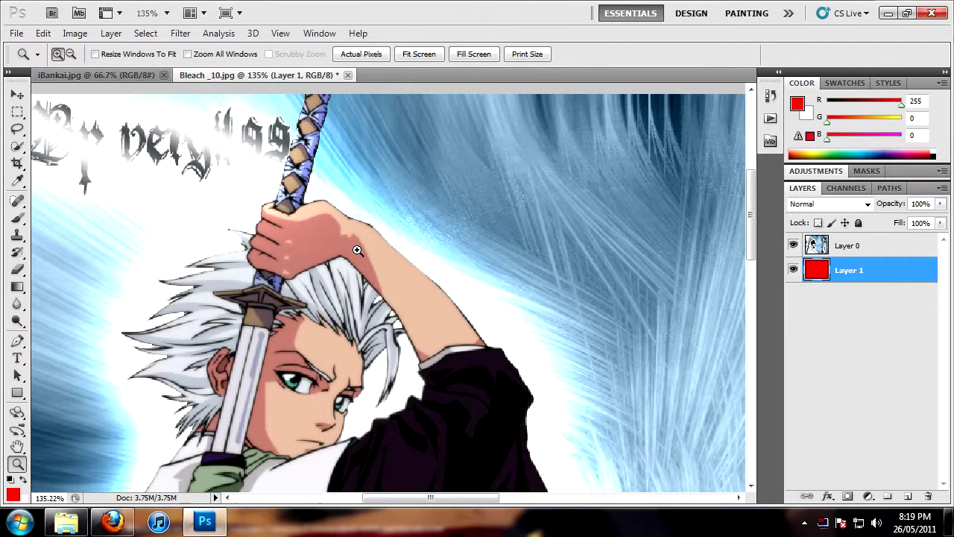
left_click(18, 341)
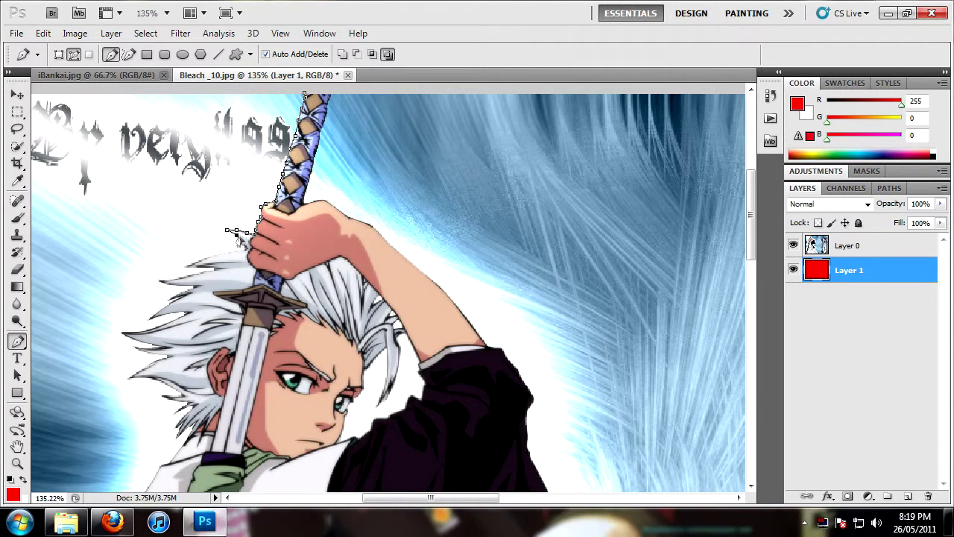
left_click_drag(182, 269, 208, 271)
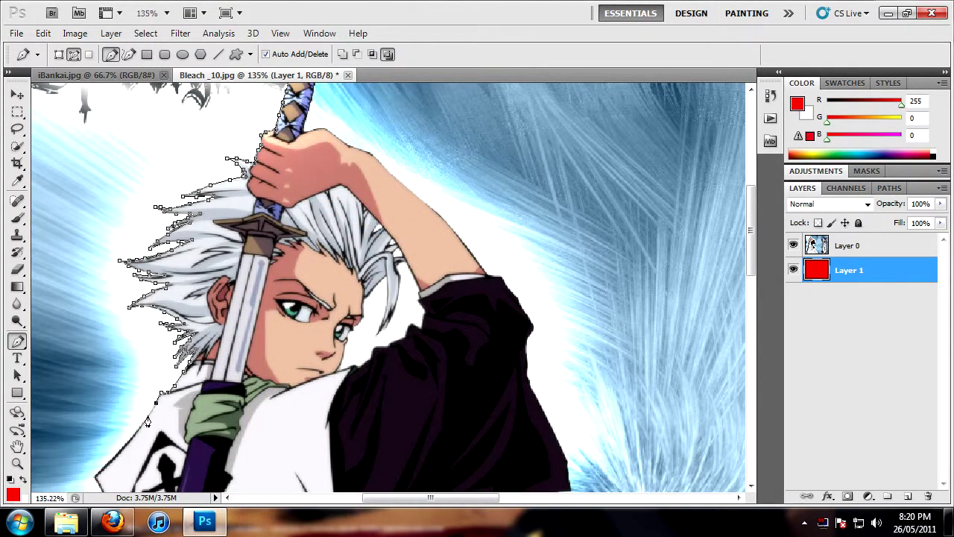
Step: Continue the pen path down the white robe and the purple sheath, and close it around the whole white-haired character
scroll(152, 424, "down", 2)
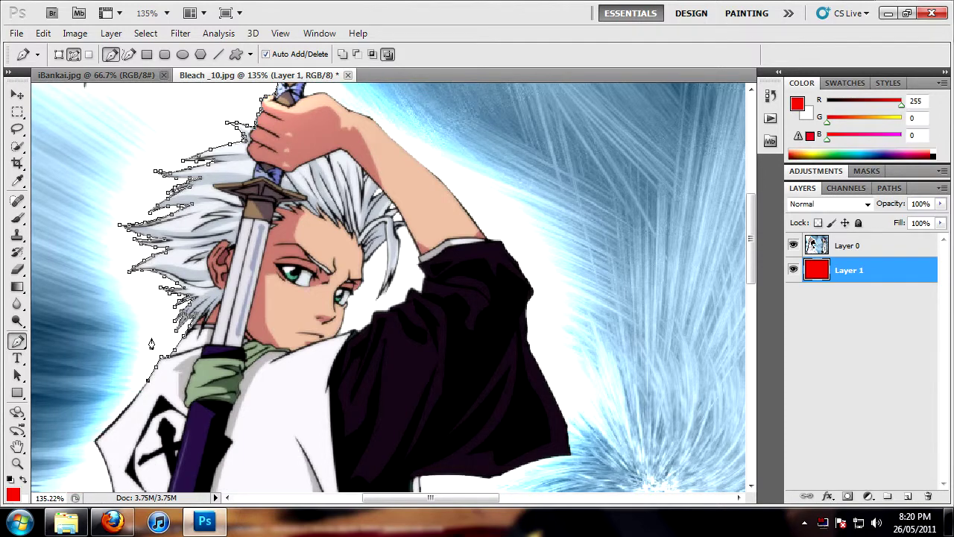
scroll(150, 343, "down", 5)
left_click(95, 361)
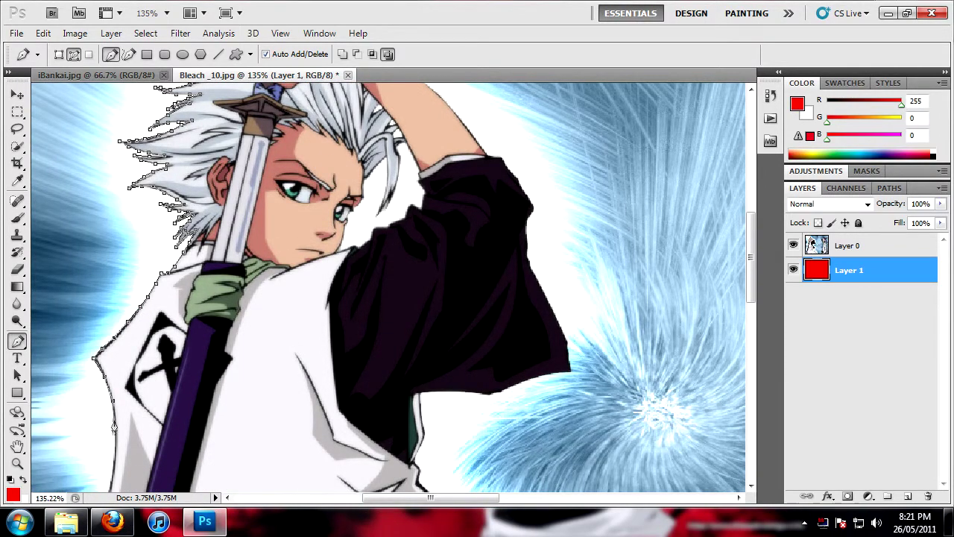
scroll(113, 433, "down", 8)
left_click(112, 350)
scroll(109, 343, "down", 4)
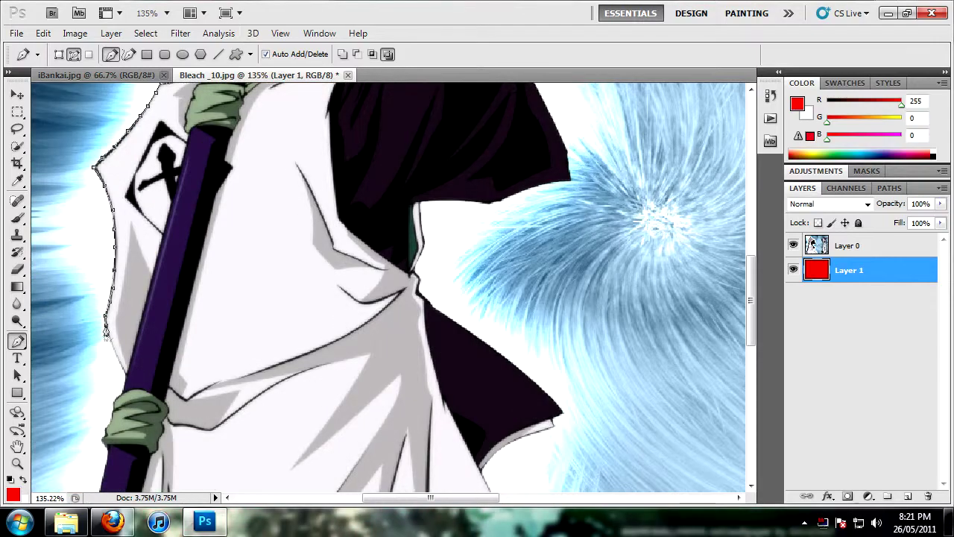
scroll(125, 379, "down", 3)
left_click(104, 374)
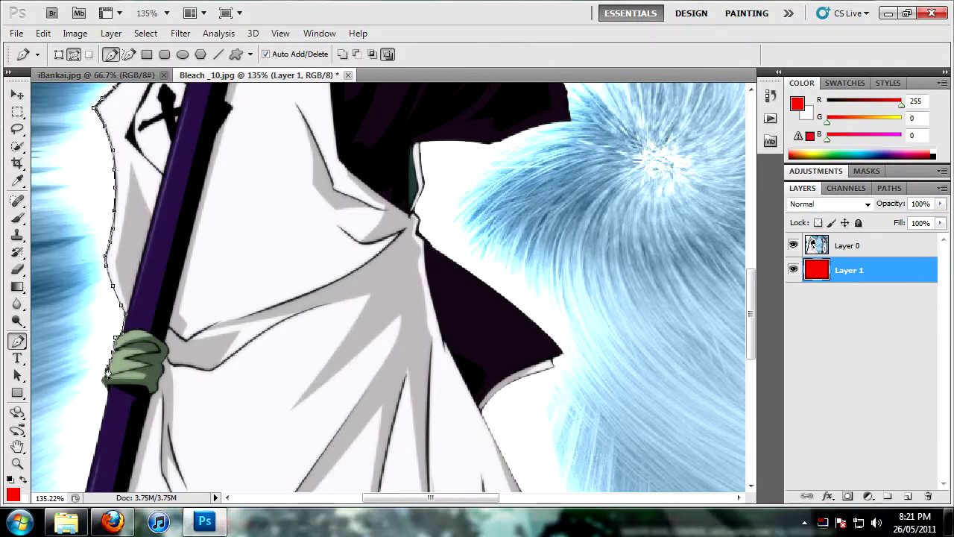
left_click(108, 395)
scroll(105, 387, "down", 7)
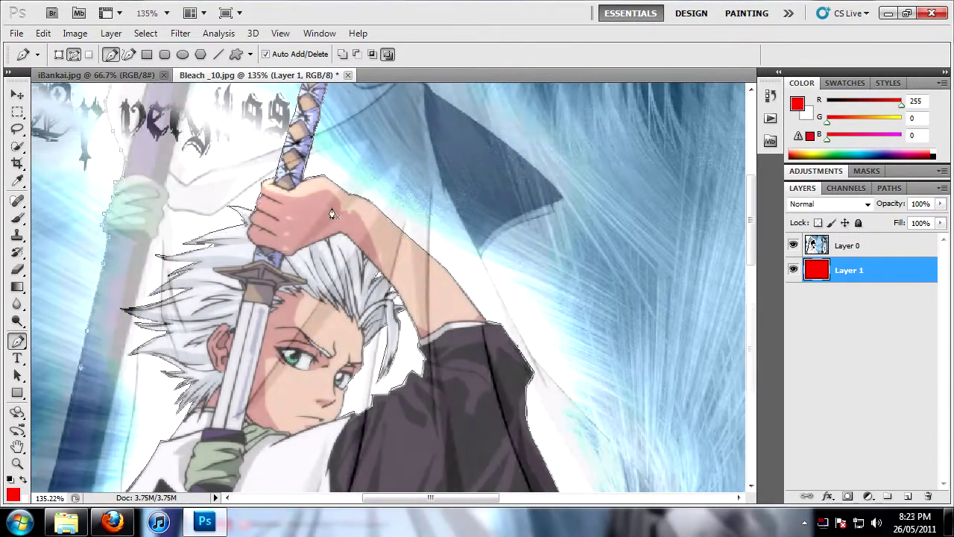
scroll(365, 326, "down", 4)
scroll(365, 326, "up", 5)
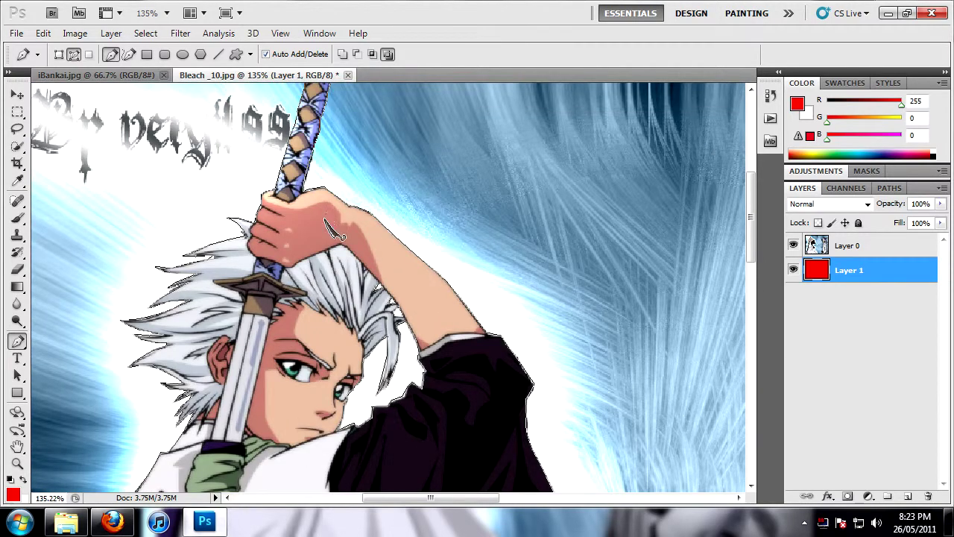
Step: Make a new anti-aliased selection from the character's path with a feather radius of 1 pixel
right_click(325, 219)
left_click(401, 288)
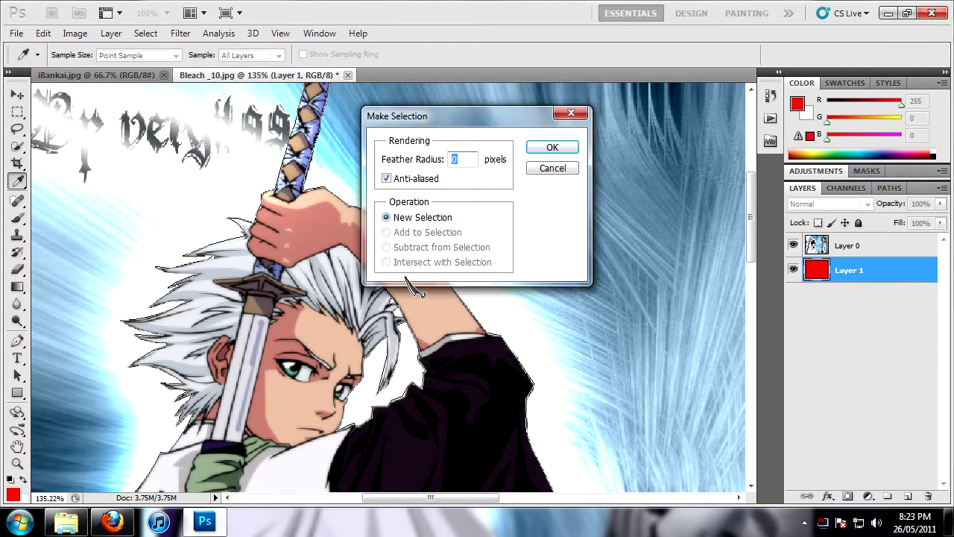
type("1")
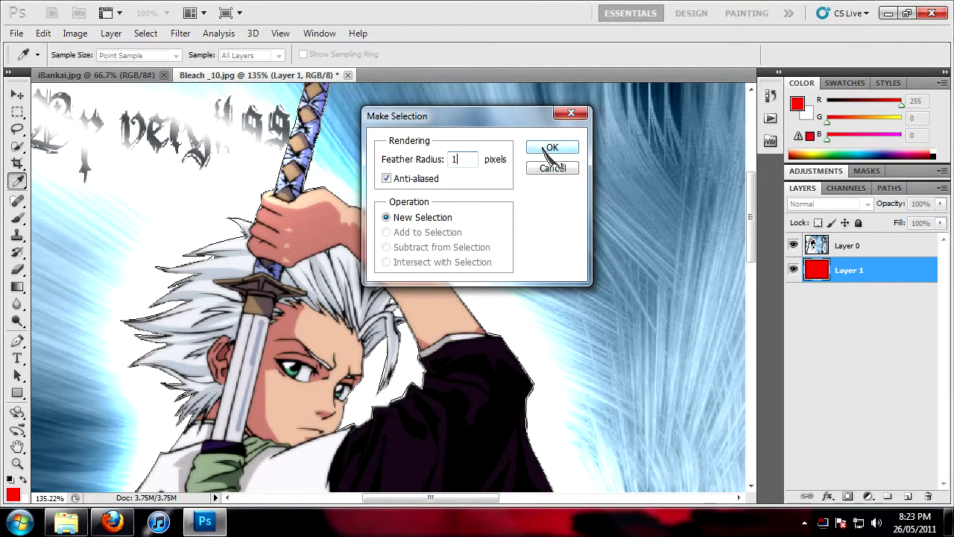
left_click(544, 148)
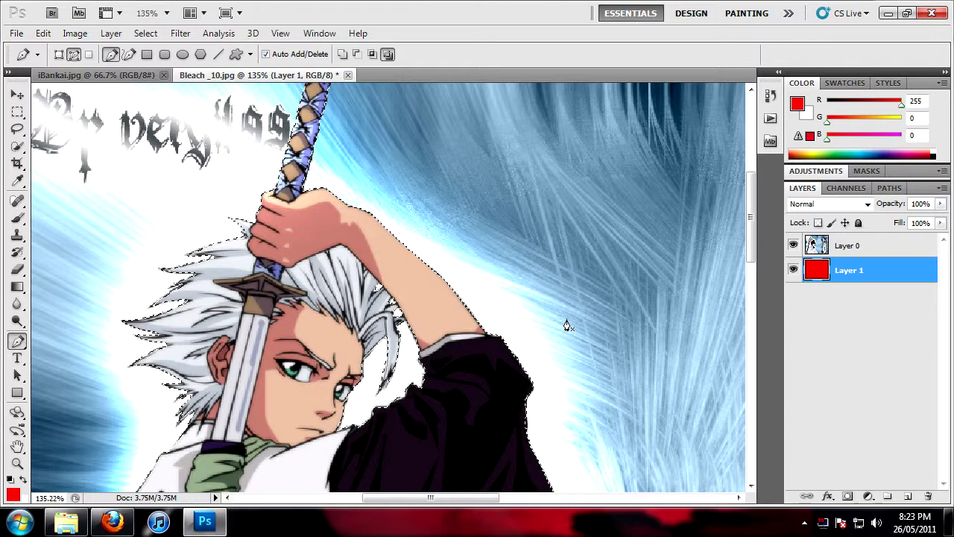
Step: Copy the selected character from Layer 0 onto a new layer above it, and hide Layer 0
left_click(817, 250)
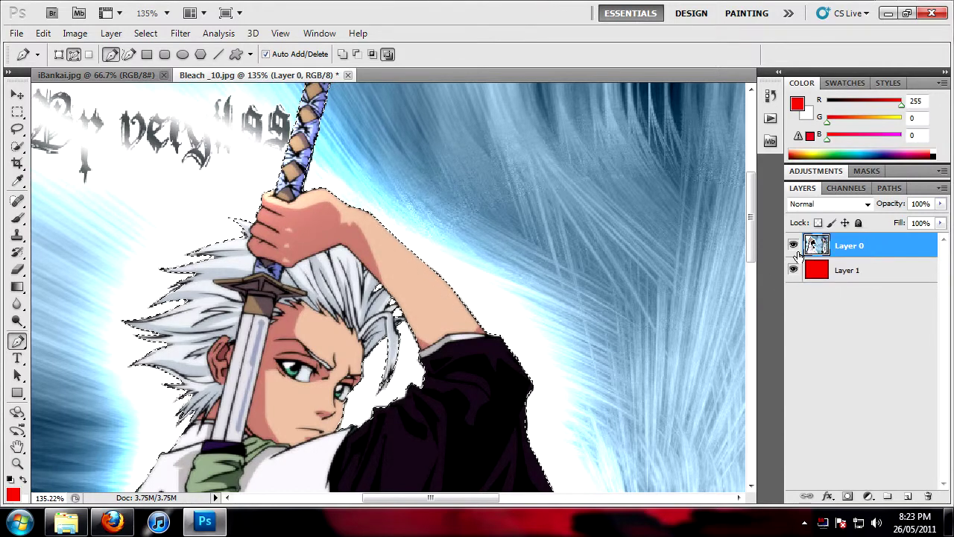
key("ctrl+shift+alt+n")
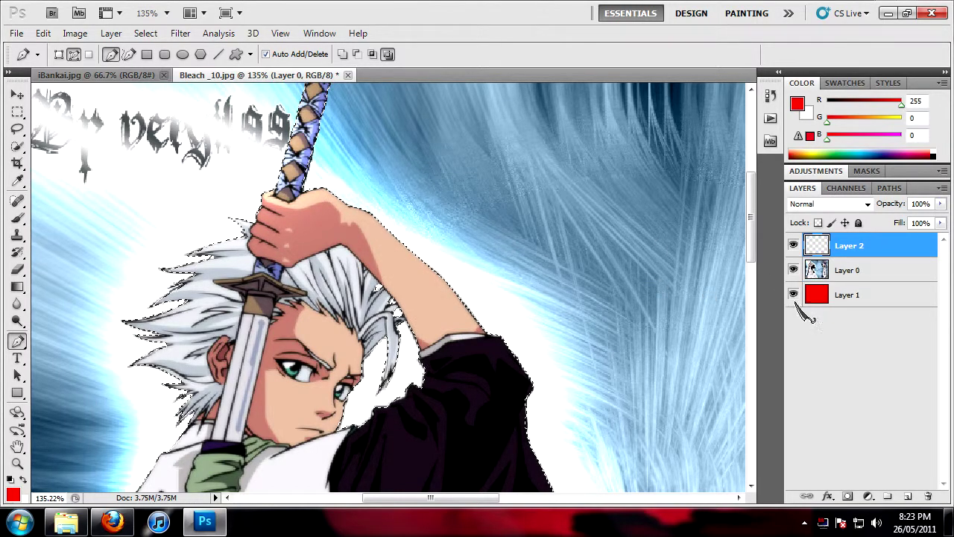
key("ctrl+d")
left_click(793, 271)
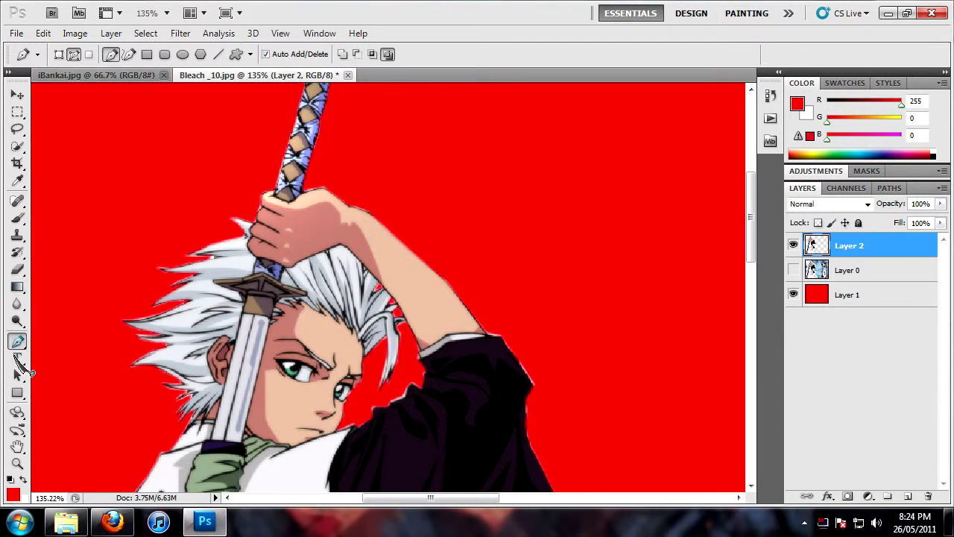
Step: Load the outline of the cut-out character on Layer 2 as a selection, with the whole image in view
left_click(18, 463)
left_click(378, 59)
left_click(419, 54)
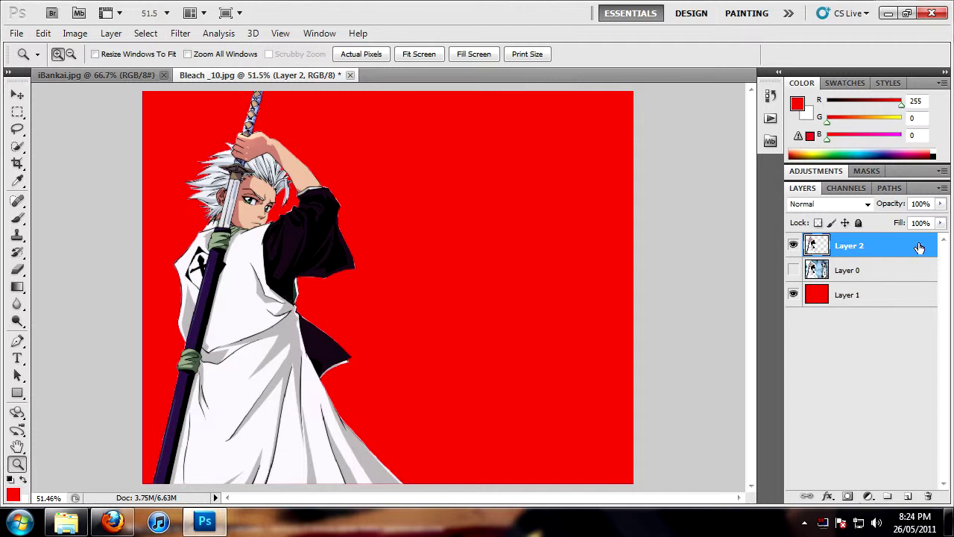
left_click(816, 249, "ctrl")
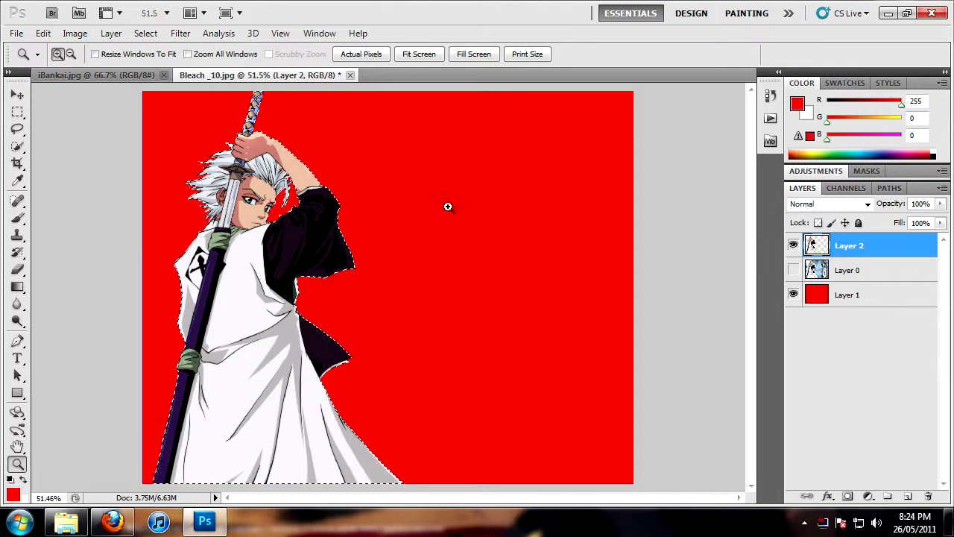
left_click(18, 112)
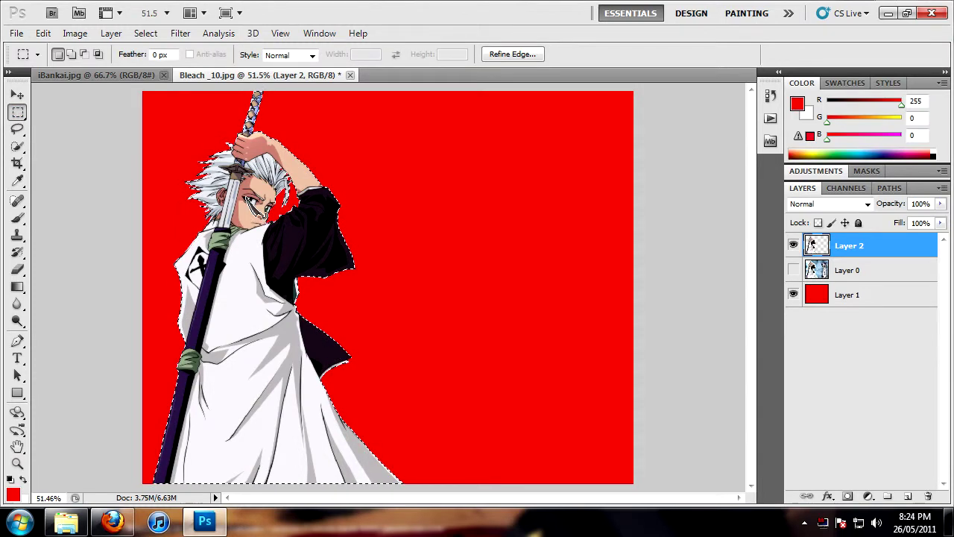
right_click(244, 197)
left_click(290, 414)
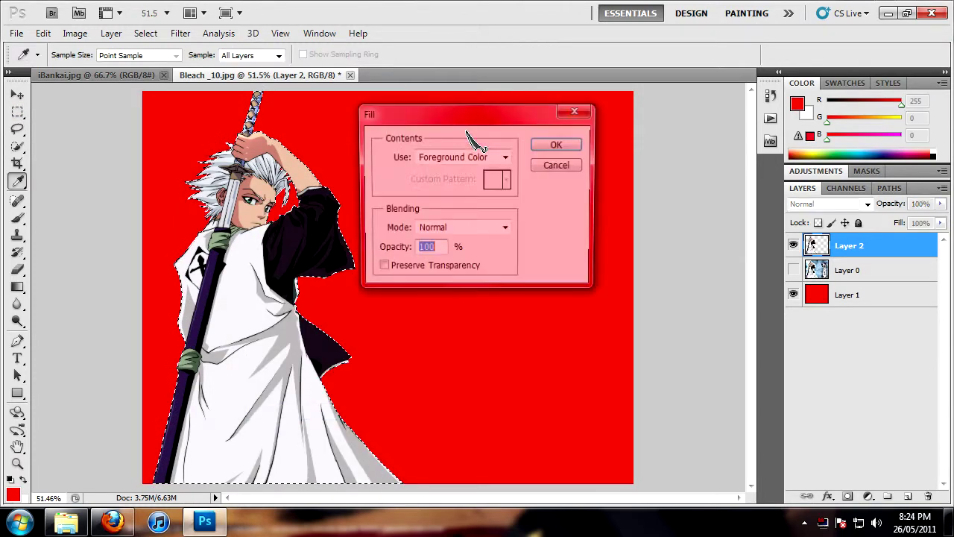
left_click(507, 157)
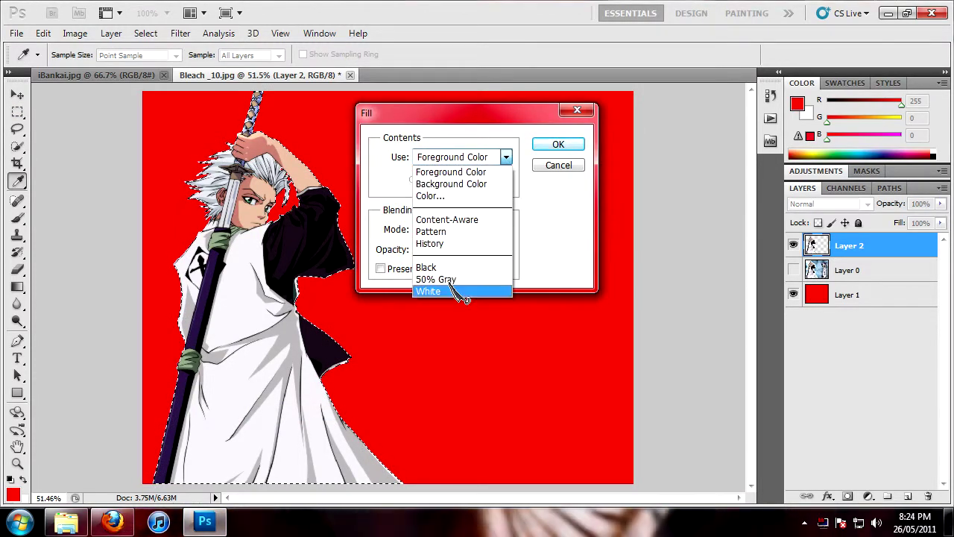
left_click(448, 270)
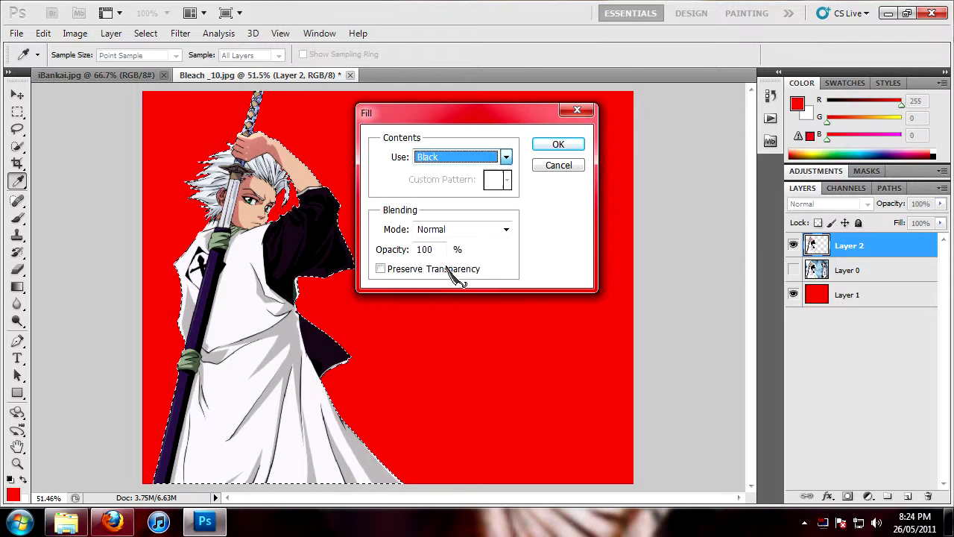
left_click(558, 165)
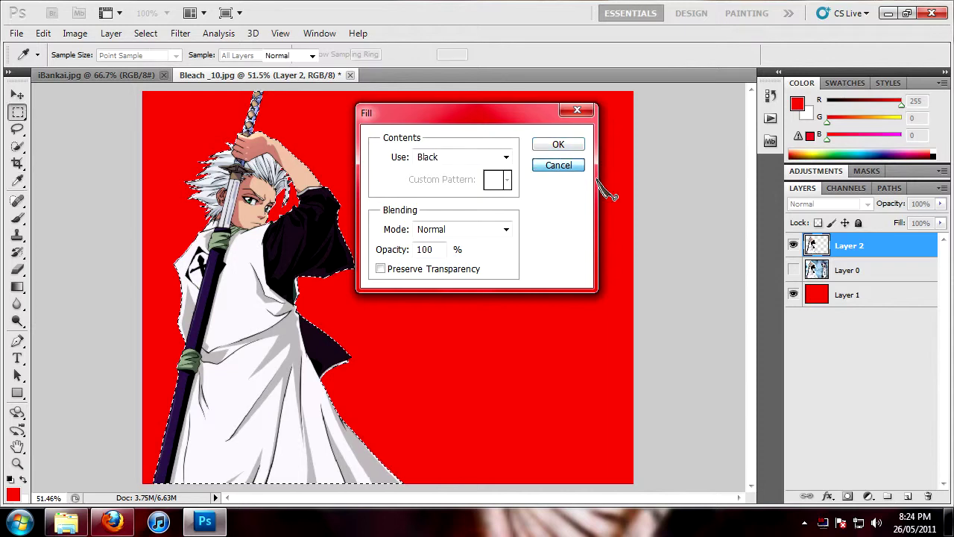
key("m")
Step: Duplicate Layer 2 and fill the character selection on the original Layer 2 with black
left_click_drag(873, 251, 909, 498)
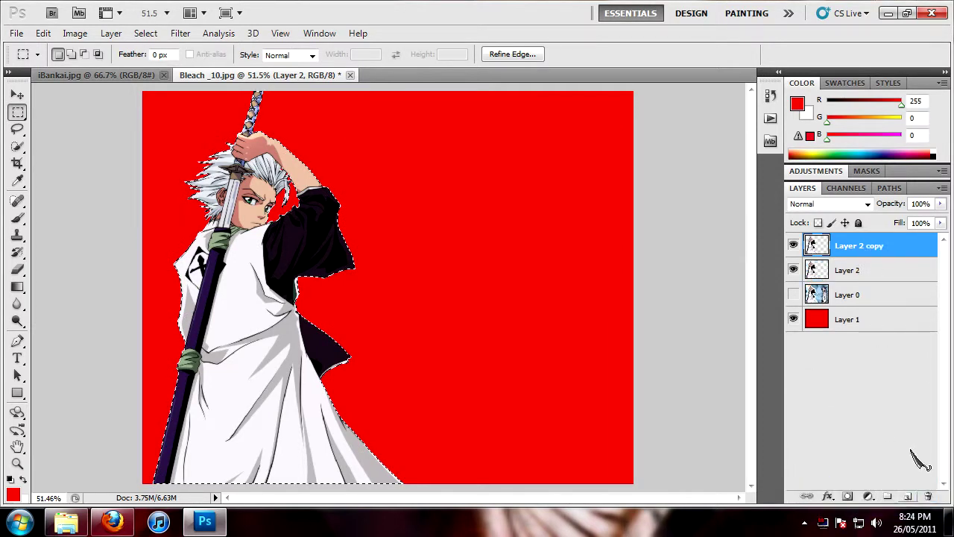
left_click(873, 270)
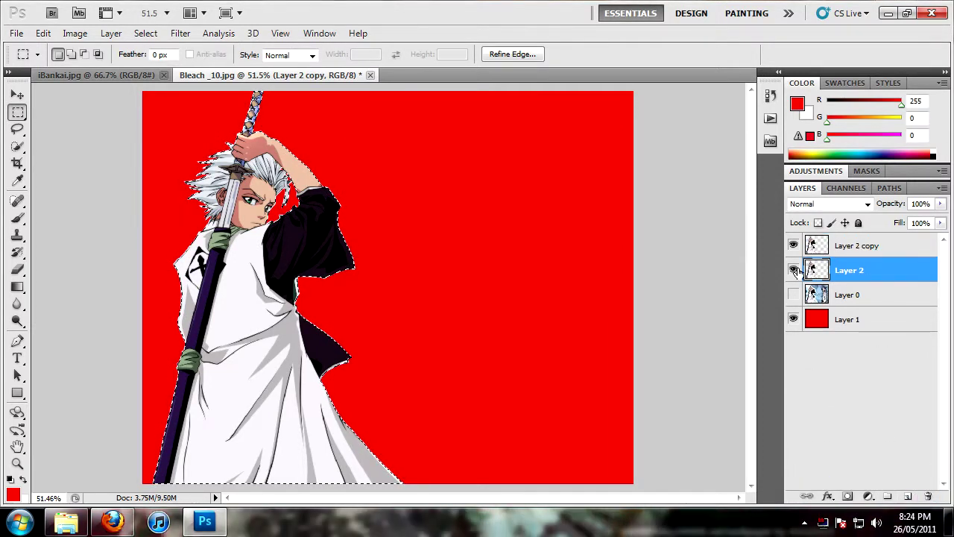
right_click(269, 280)
left_click(310, 442)
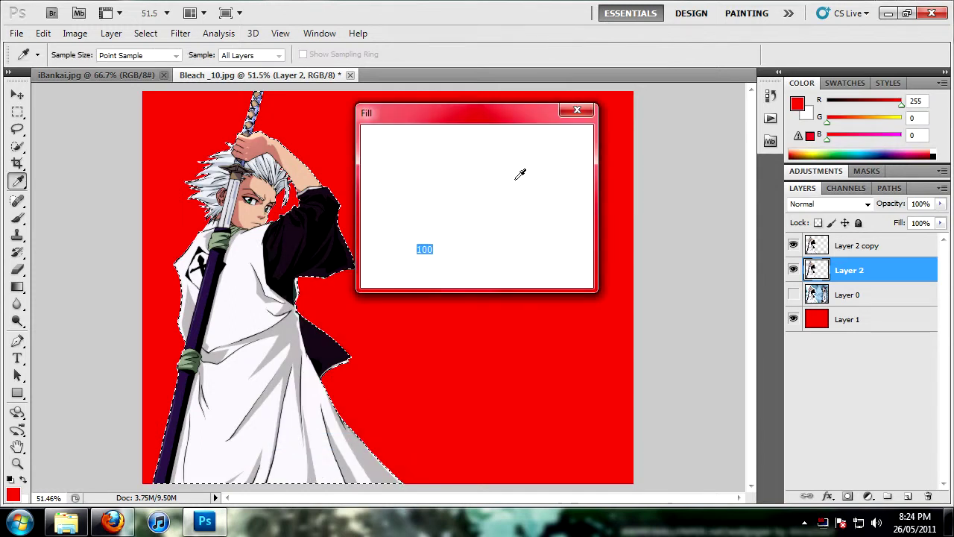
left_click(506, 156)
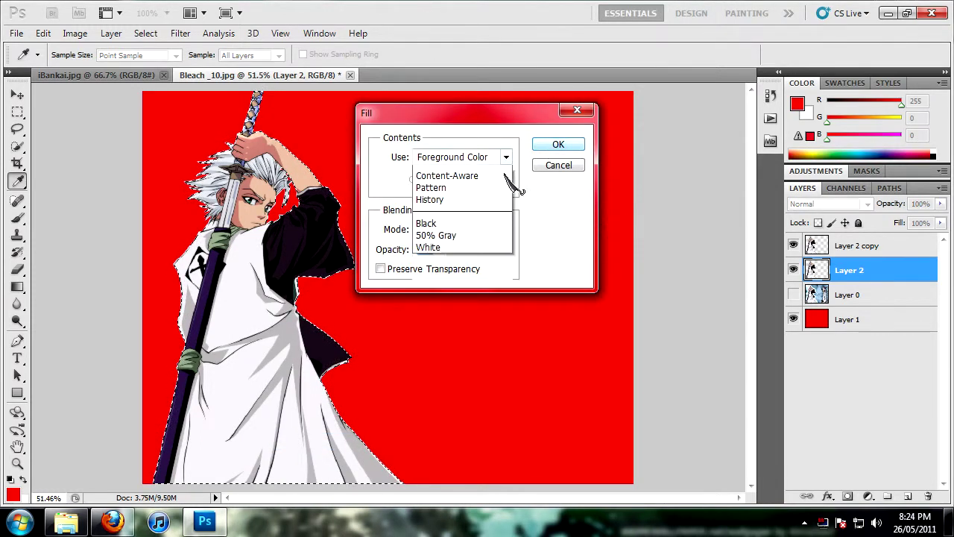
left_click(446, 268)
left_click(559, 145)
key("m")
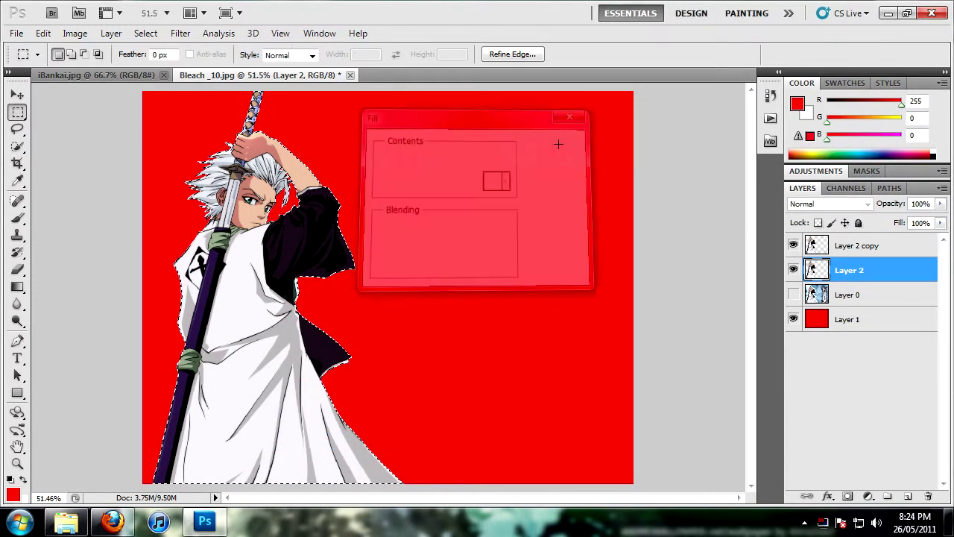
Step: Hide Layer 2 copy so only the black silhouette shows over the red background, and clear the selection
left_click(794, 246)
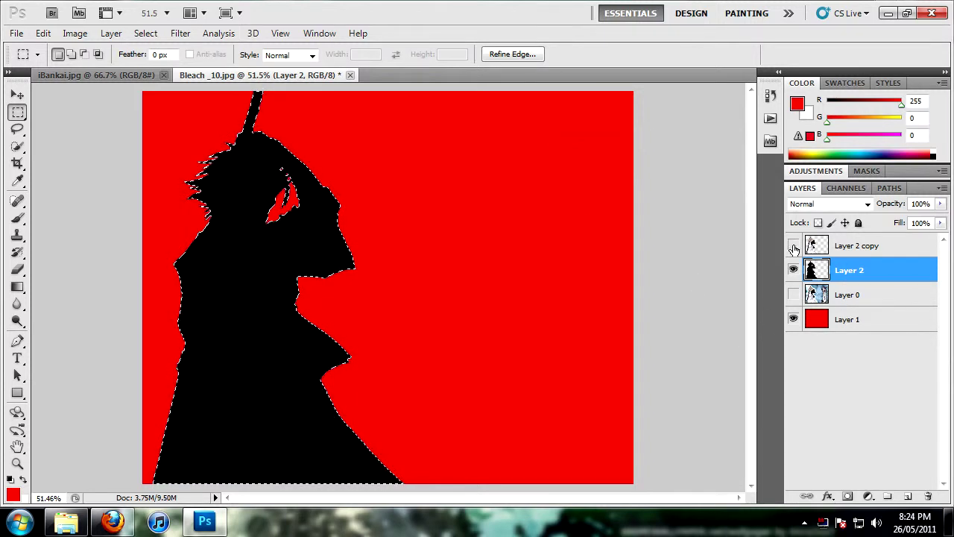
left_click(427, 231)
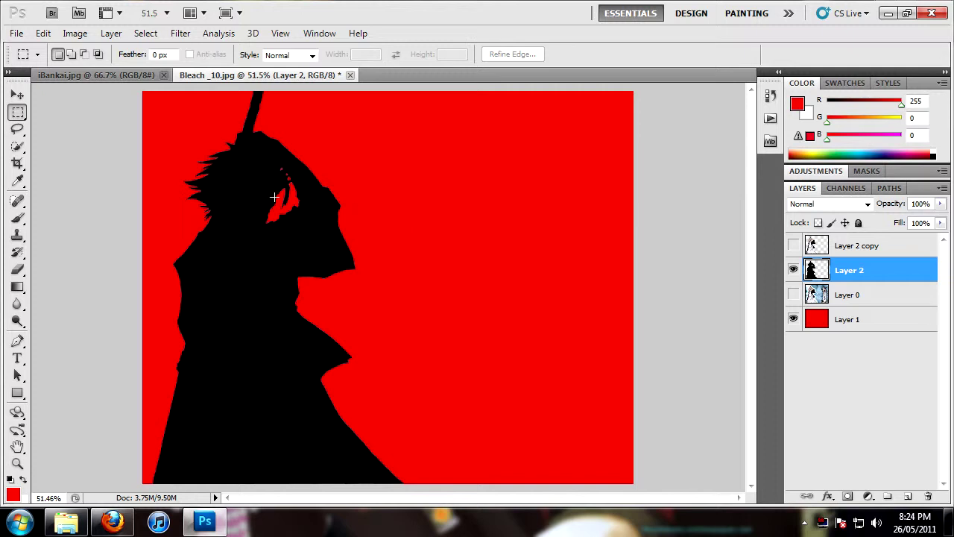
left_click(794, 247)
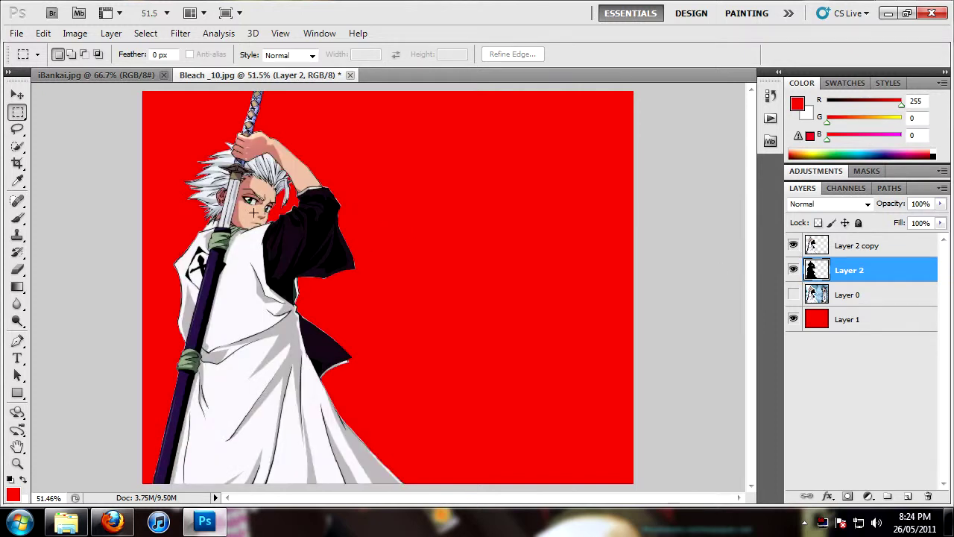
left_click(794, 247)
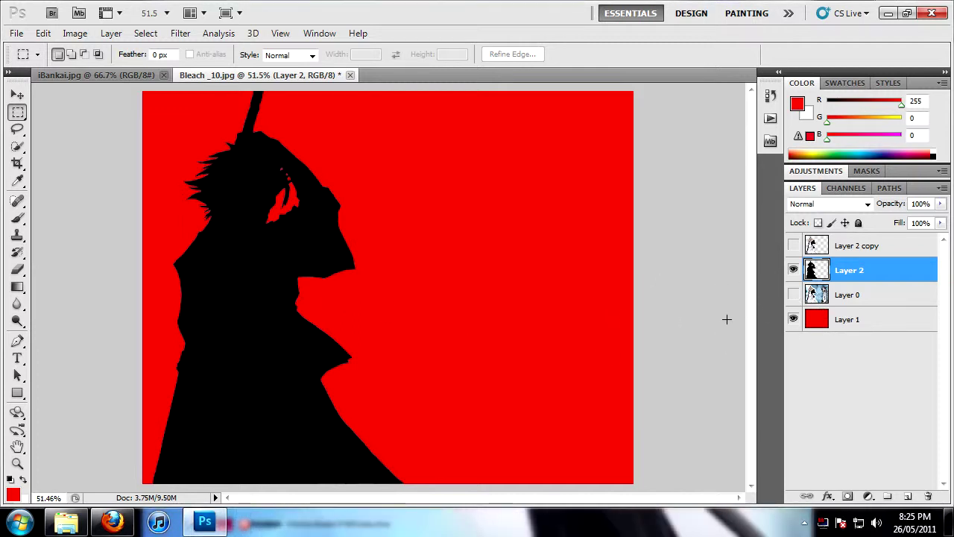
Step: Examine the silhouette's edges around the head and sleeve at actual pixel size, and return to the full image view
left_click(794, 295)
left_click(18, 463)
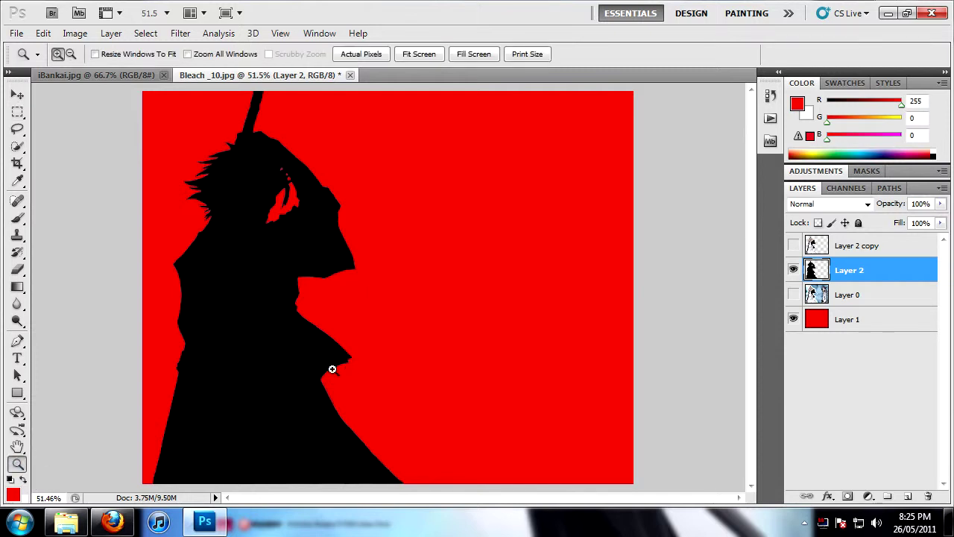
left_click(367, 56)
scroll(398, 272, "up", 3)
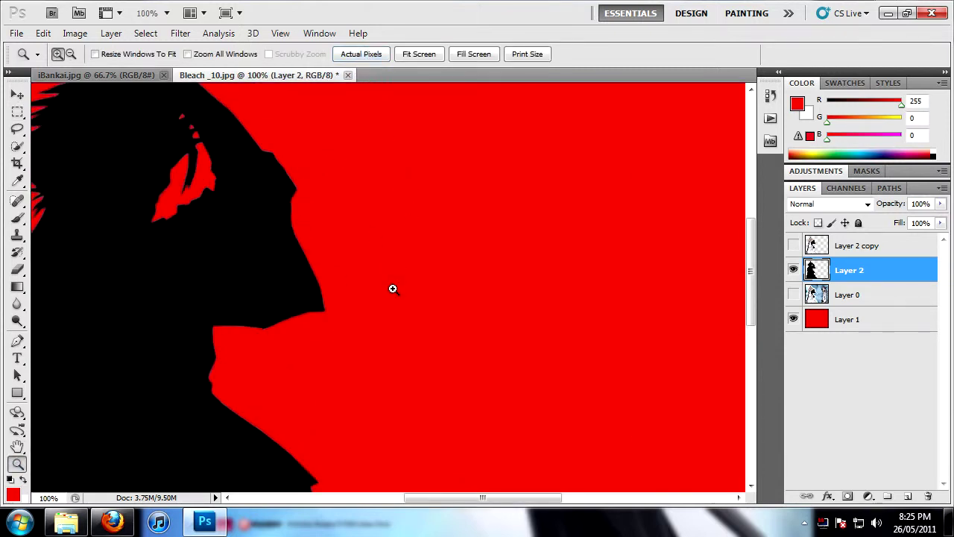
left_click_drag(483, 497, 430, 498)
left_click(418, 55)
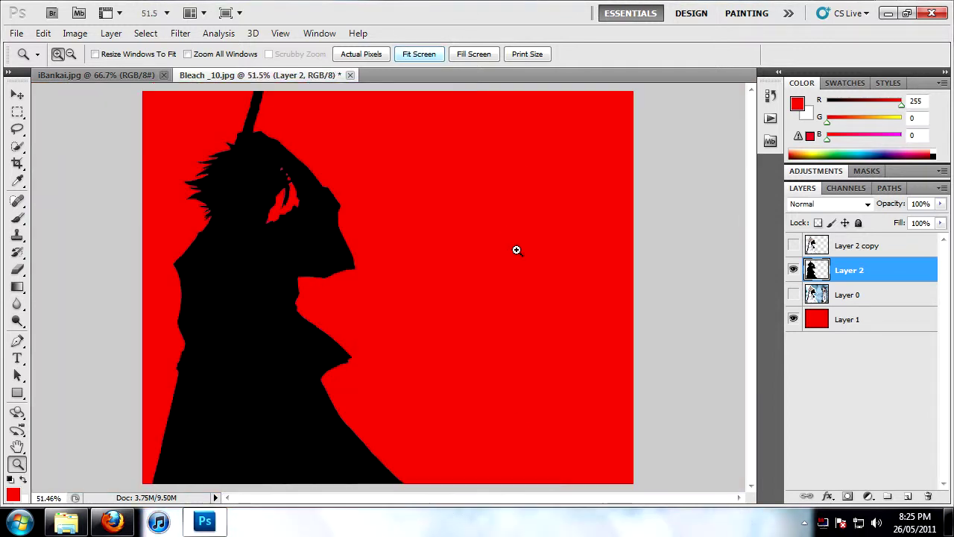
Step: Show Layer 2 copy again and trace the diamond shapes on the sword handle with the Pen tool
left_click(794, 246)
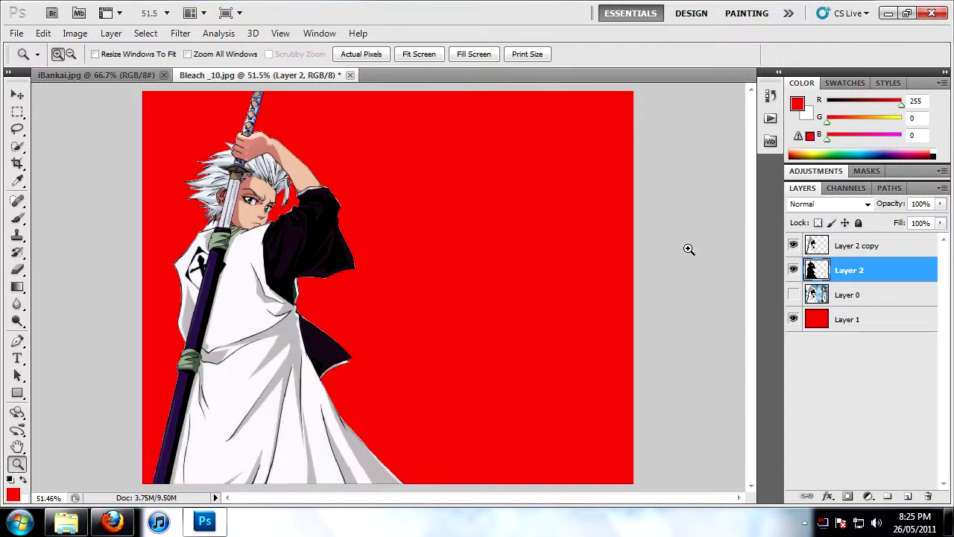
left_click_drag(209, 93, 341, 228)
scroll(341, 227, "up", 2)
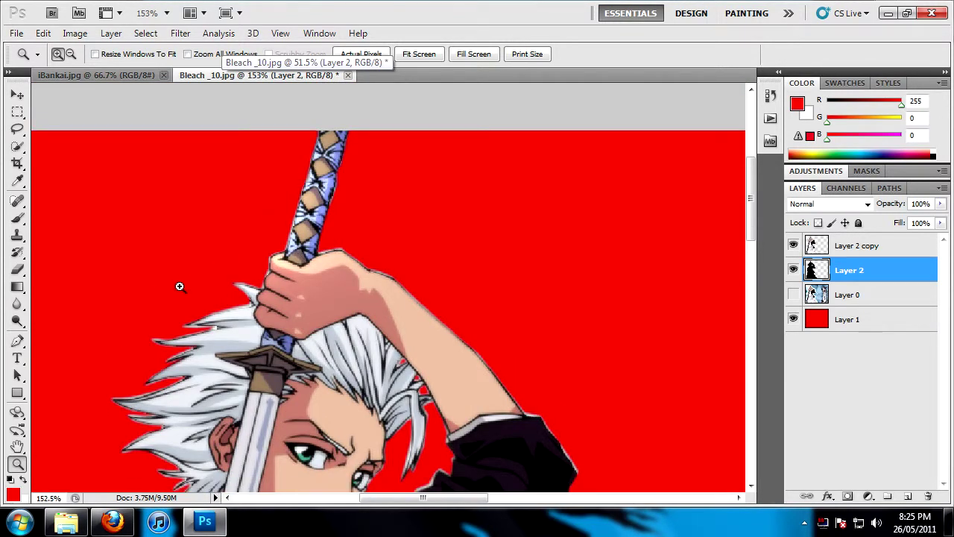
left_click(20, 344)
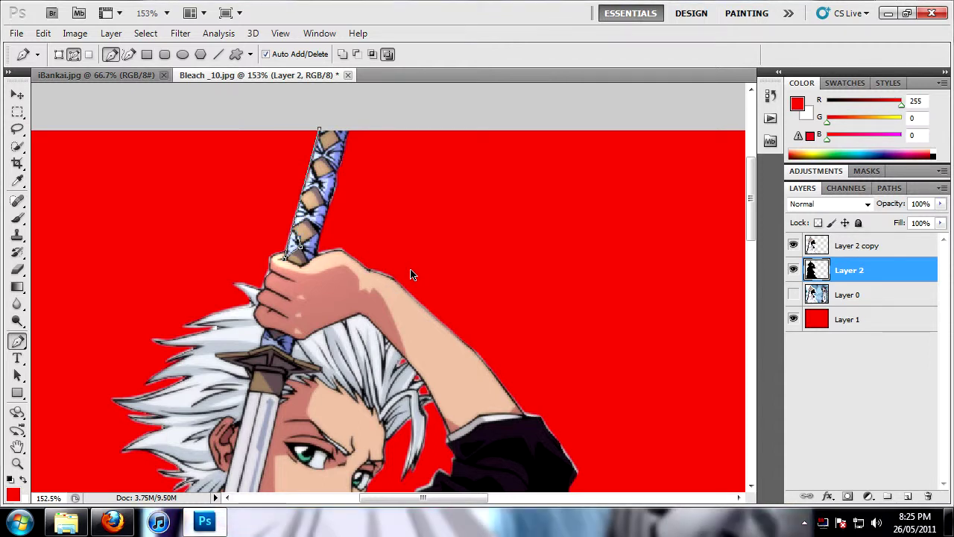
key("Return")
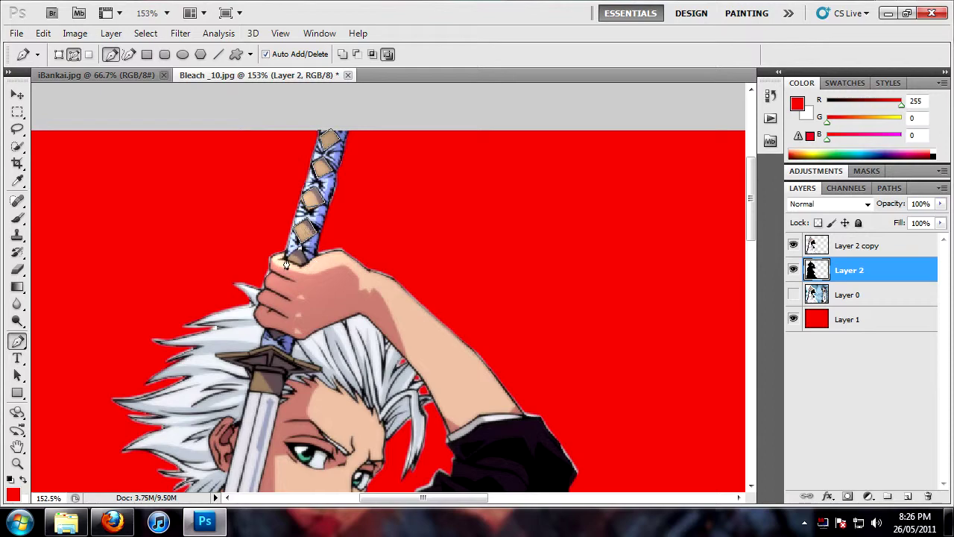
Step: Add pen paths around the purple sheath sections and the dark folds of the green wrap
scroll(283, 261, "down", 3)
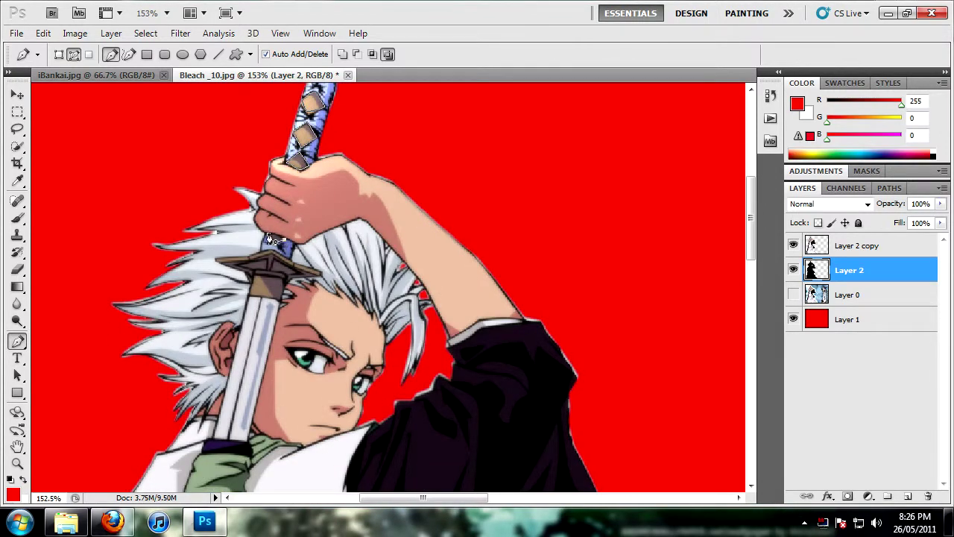
scroll(254, 243, "down", 1)
scroll(216, 252, "down", 1)
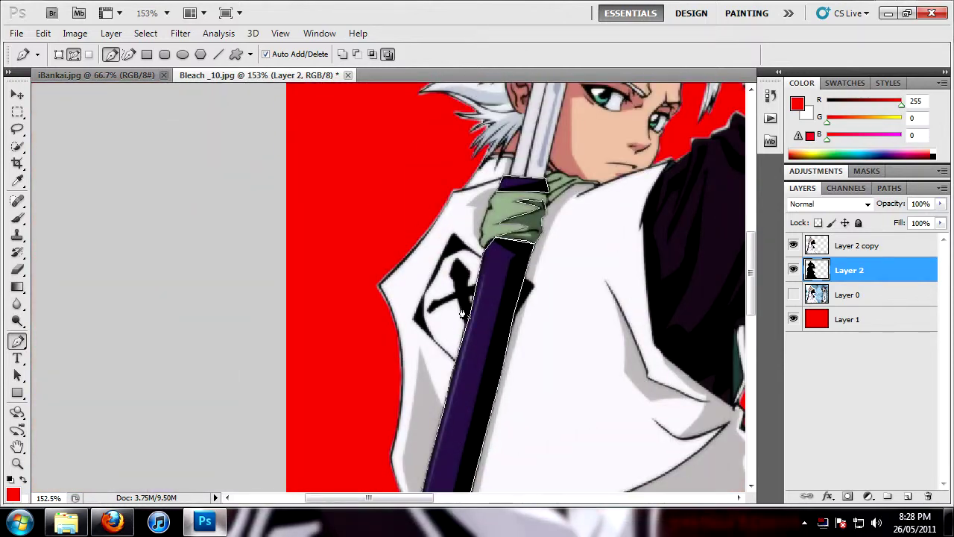
Step: Trace the dark inner areas of the sword guard with the Pen tool
scroll(463, 313, "up", 6)
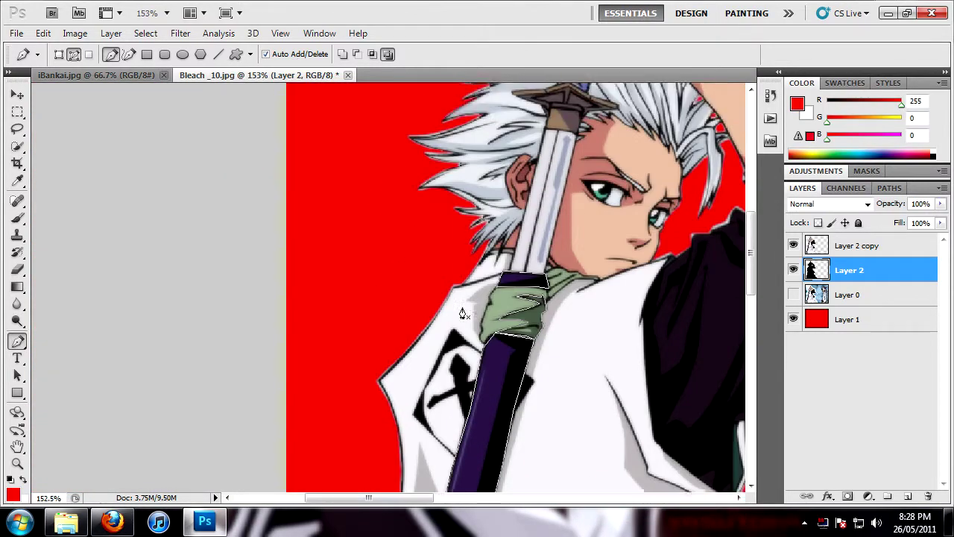
scroll(552, 335, "up", 1)
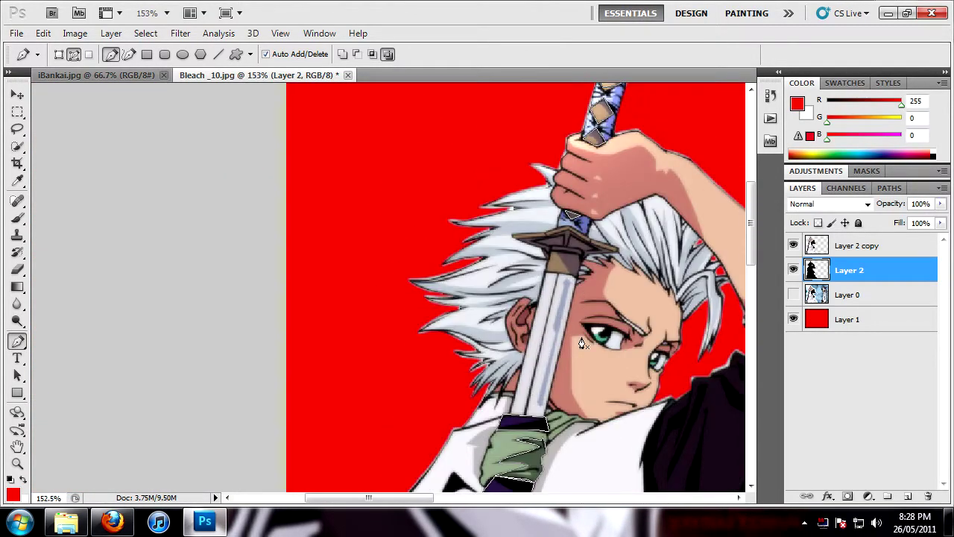
left_click(531, 245)
left_click(569, 233)
left_click(605, 248)
left_click(562, 251)
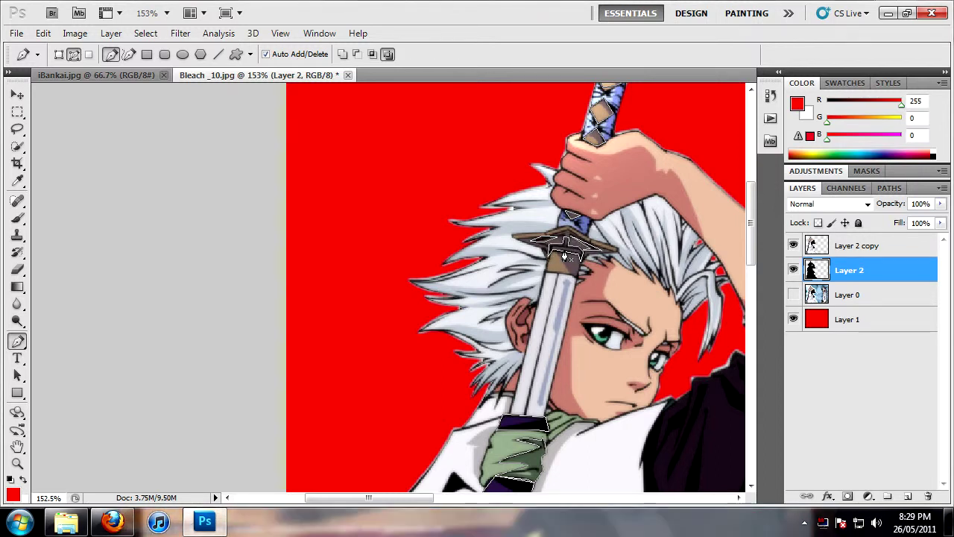
Step: Make a selection from the traced sword paths, delete it from Layer 2 copy to expose the black layer beneath, and deselect
scroll(591, 355, "up", 2)
scroll(602, 320, "up", 2)
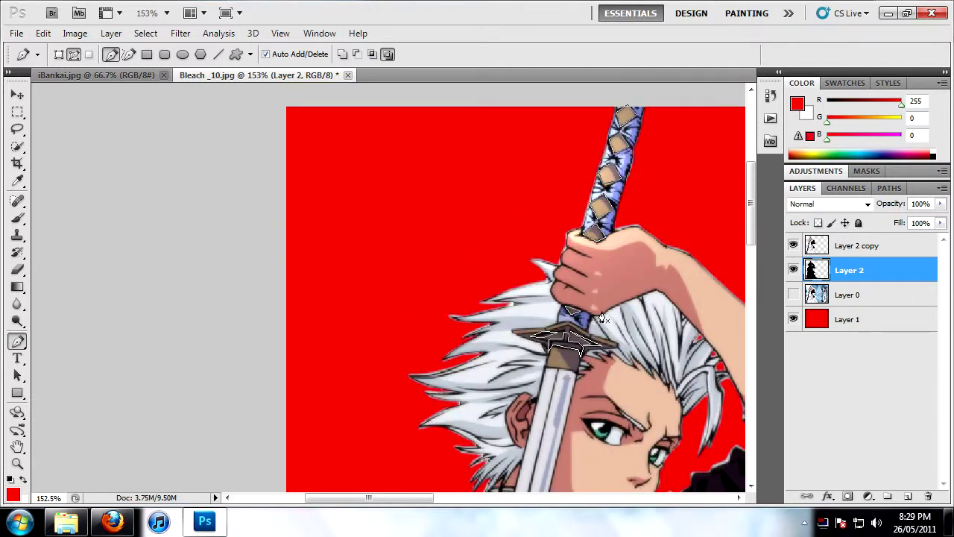
right_click(611, 181)
left_click(675, 244)
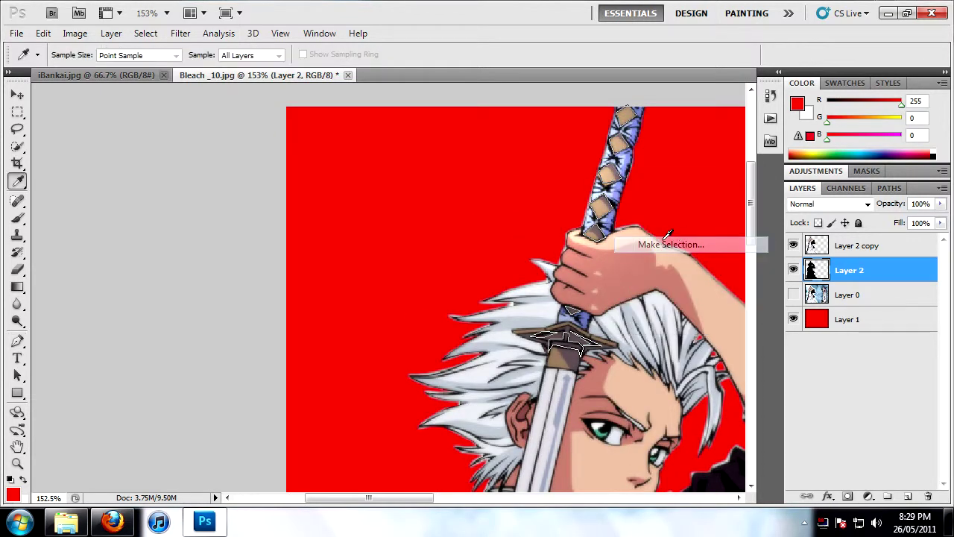
left_click(553, 147)
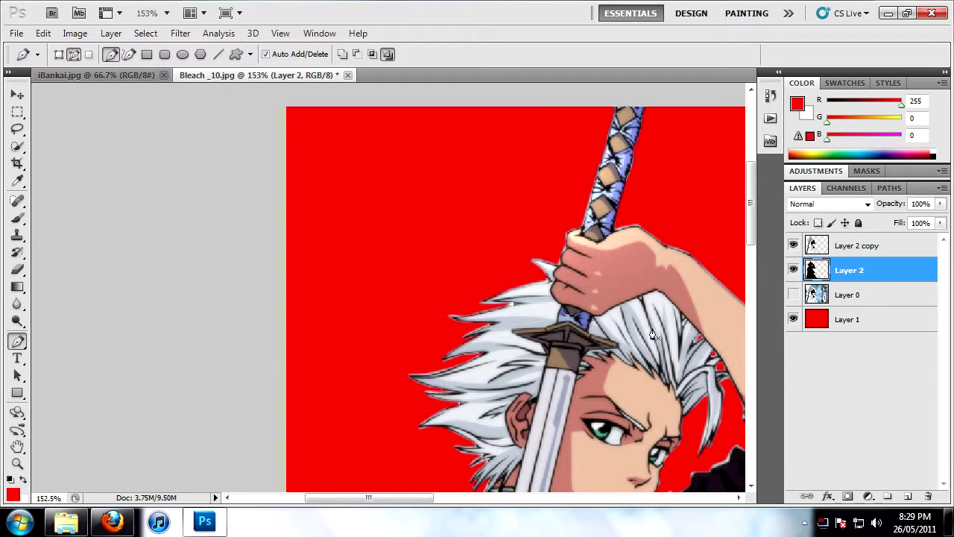
left_click(870, 247)
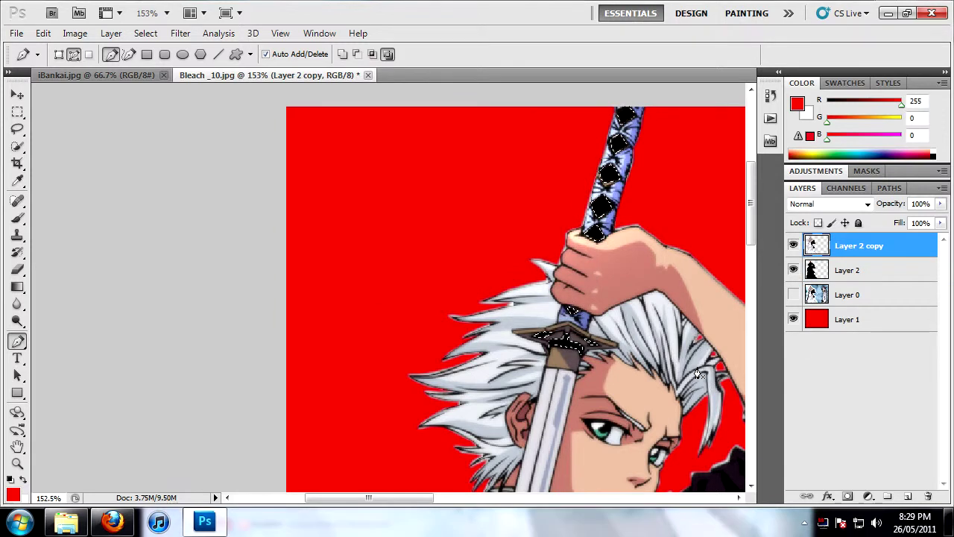
key("ctrl+d")
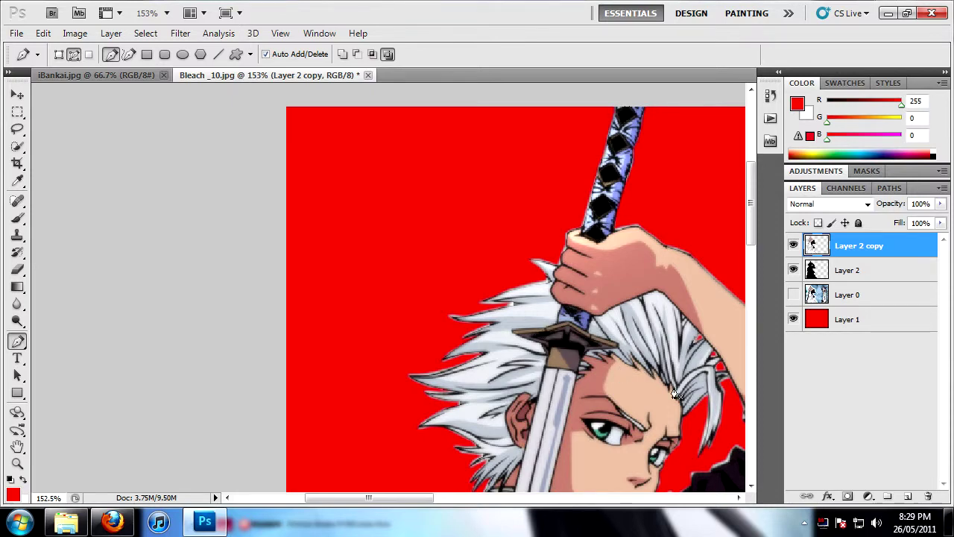
left_click_drag(418, 498, 447, 498)
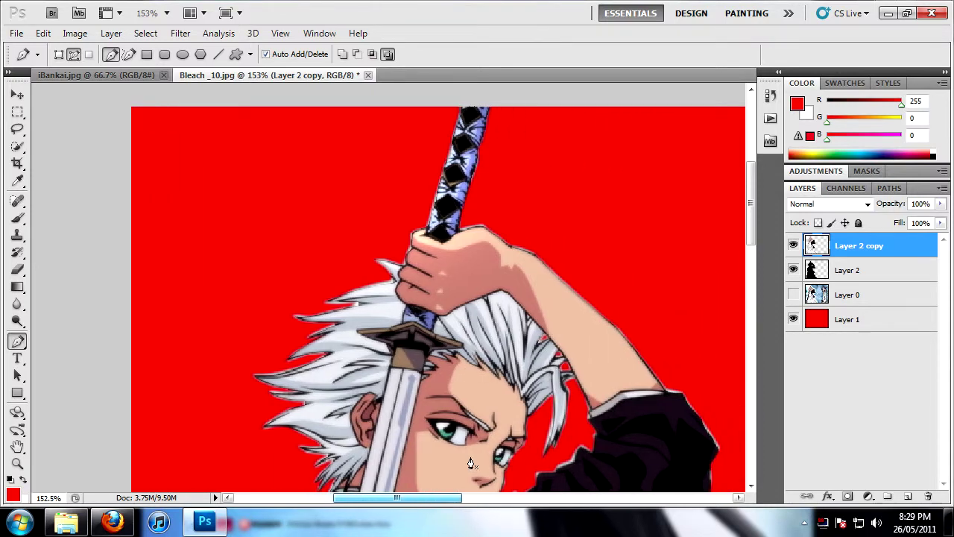
left_click_drag(750, 209, 768, 358)
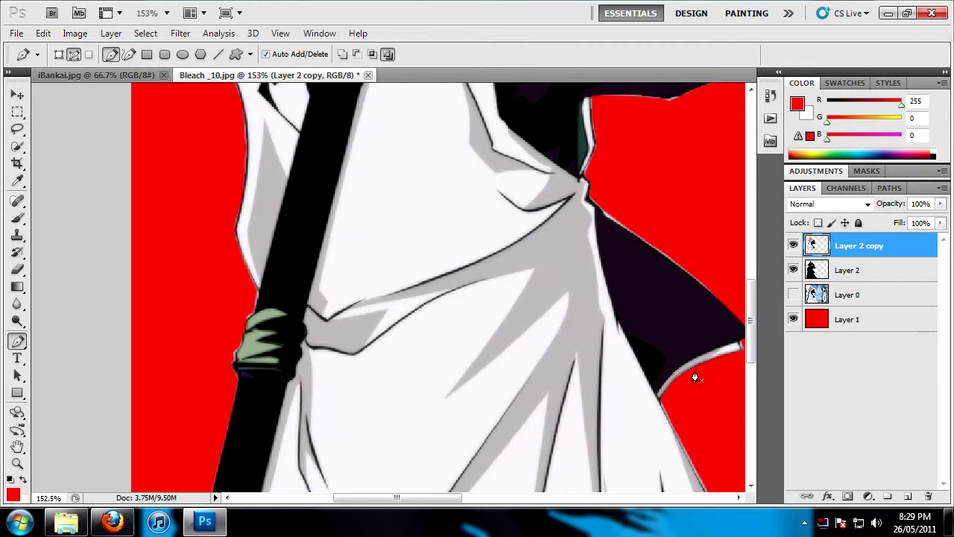
Step: Undo the deletion of the traced sword areas and copy them from Layer 2 copy onto a new layer
scroll(695, 378, "up", 10)
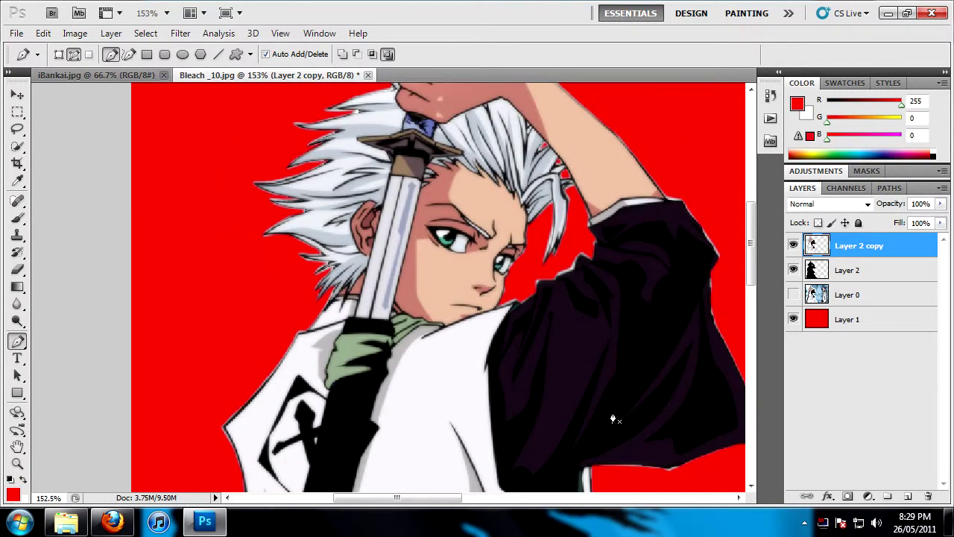
scroll(613, 419, "up", 8)
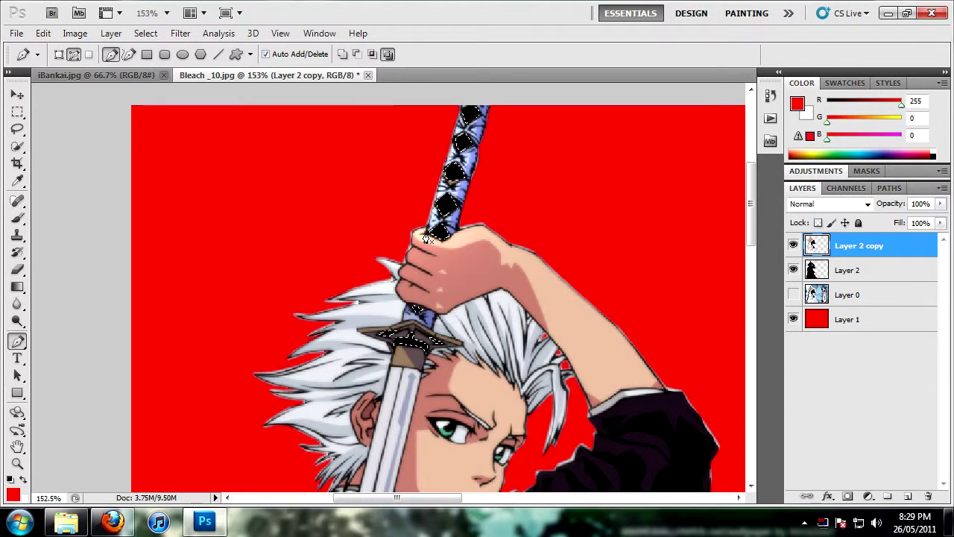
key("alt+bracketleft")
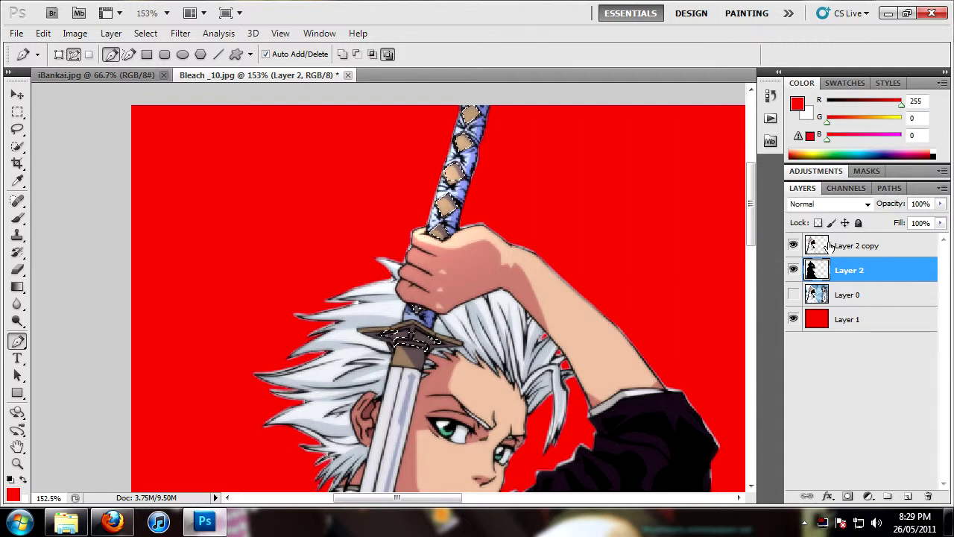
left_click(880, 248)
key("ctrl+j")
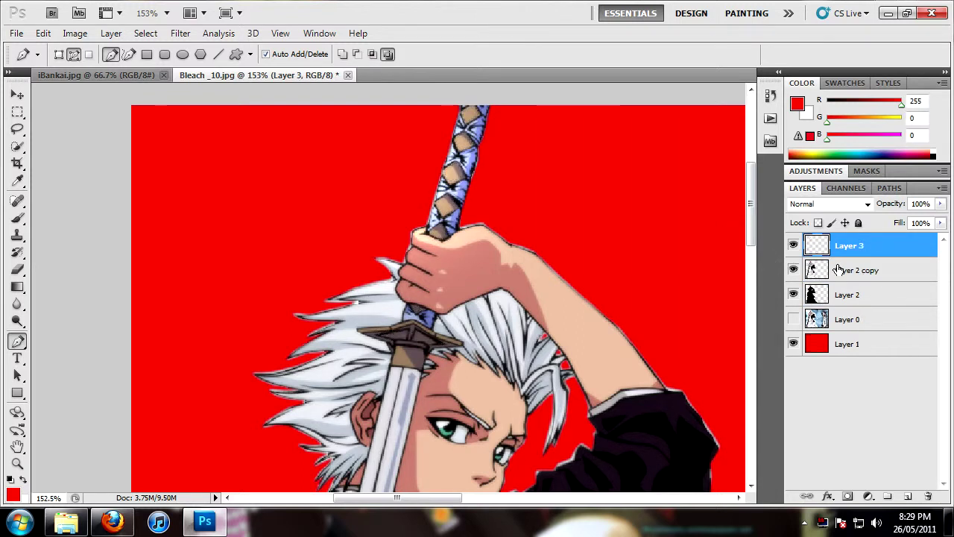
Step: Hide Layer 2 copy and Layer 2 to inspect the copied sword details on Layer 3
left_click(793, 270)
left_click(793, 294)
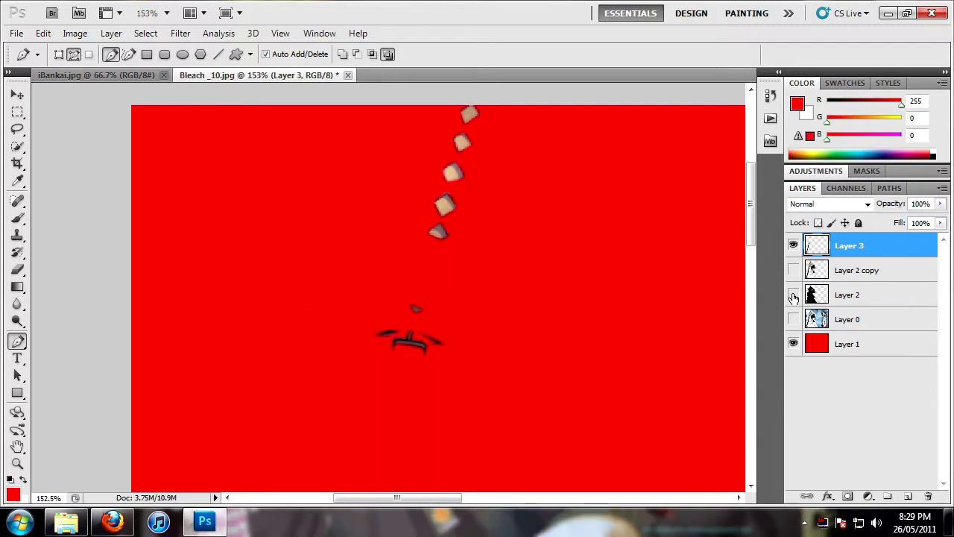
scroll(556, 447, "down", 1)
scroll(552, 448, "down", 5)
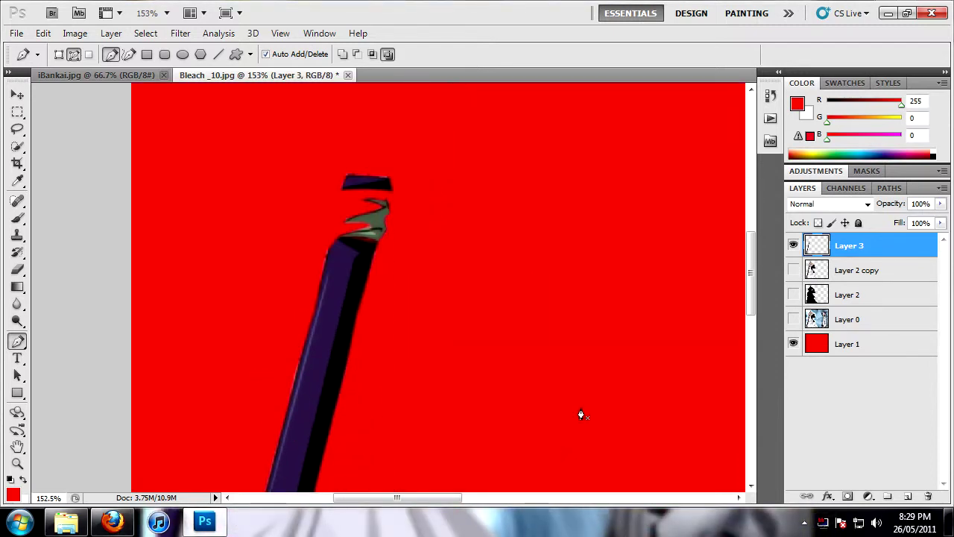
scroll(626, 399, "up", 4)
Step: Hide Layer 3 and show Layer 2 copy and Layer 2 again
left_click(794, 245)
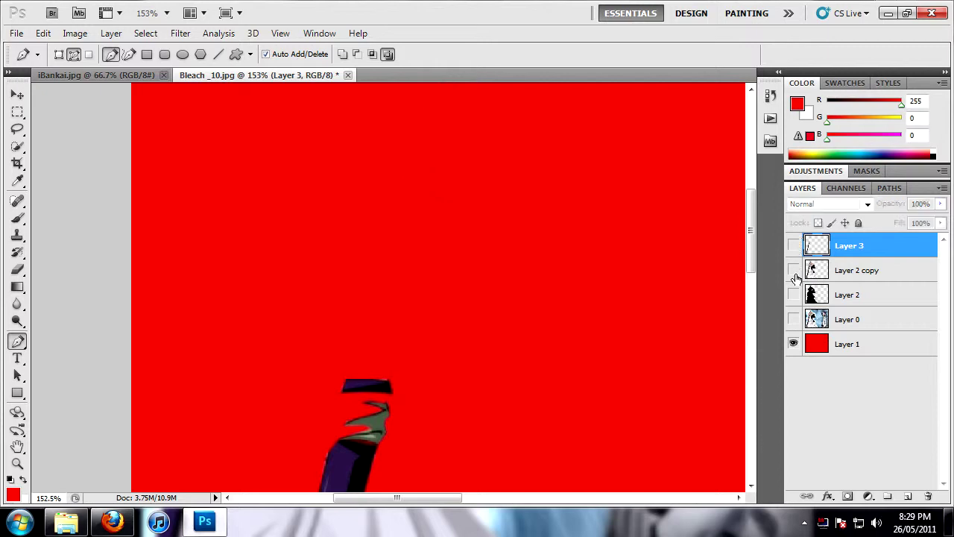
left_click(793, 270)
left_click(793, 295)
Step: Trace the outline of the whole sword with the Pen tool, covering the handle, guard, blade, sheath and green wraps
scroll(460, 97, "up", 3)
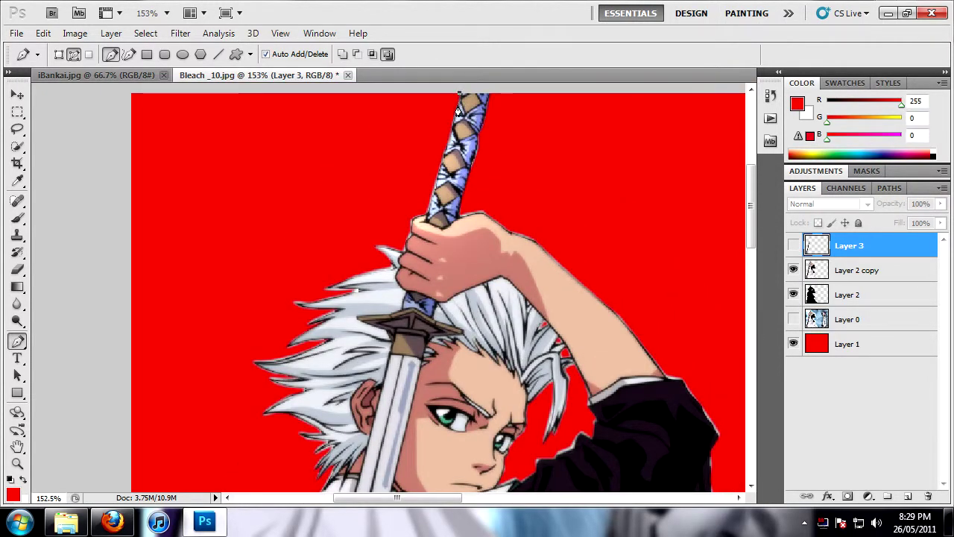
left_click(449, 137)
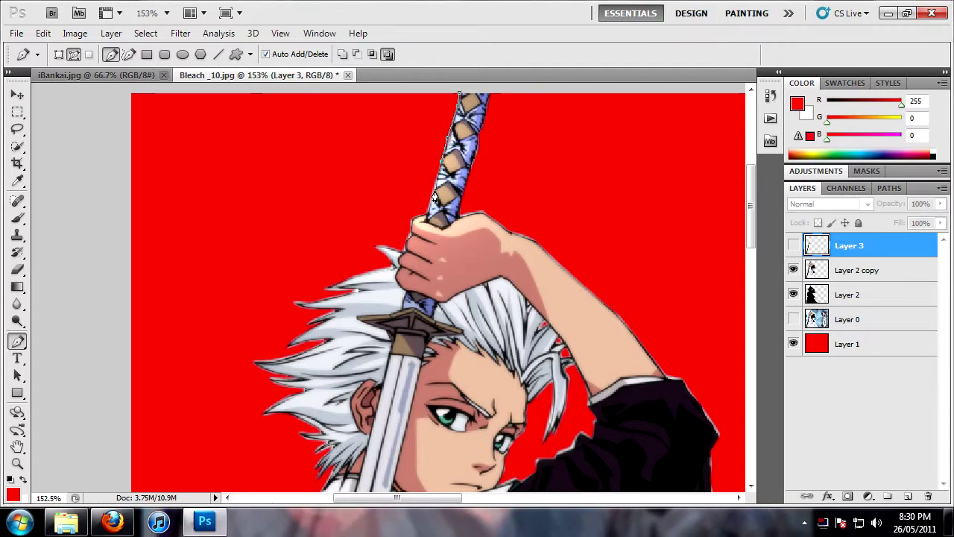
scroll(430, 211, "down", 10)
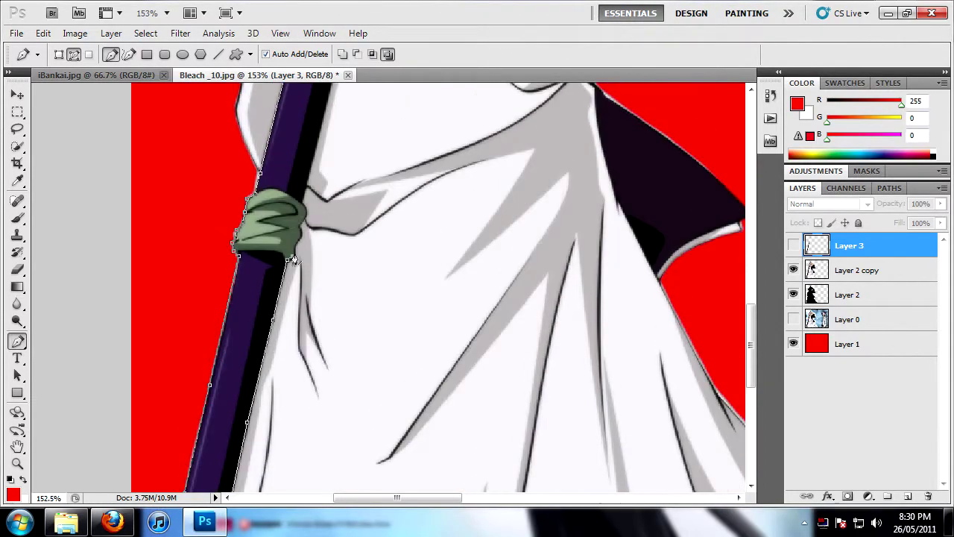
scroll(305, 222, "up", 10)
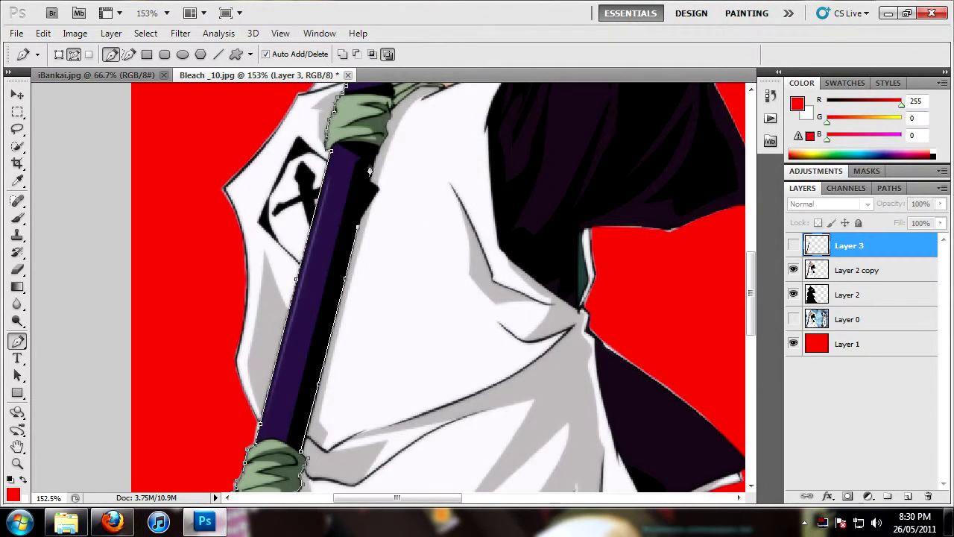
scroll(393, 163, "up", 3)
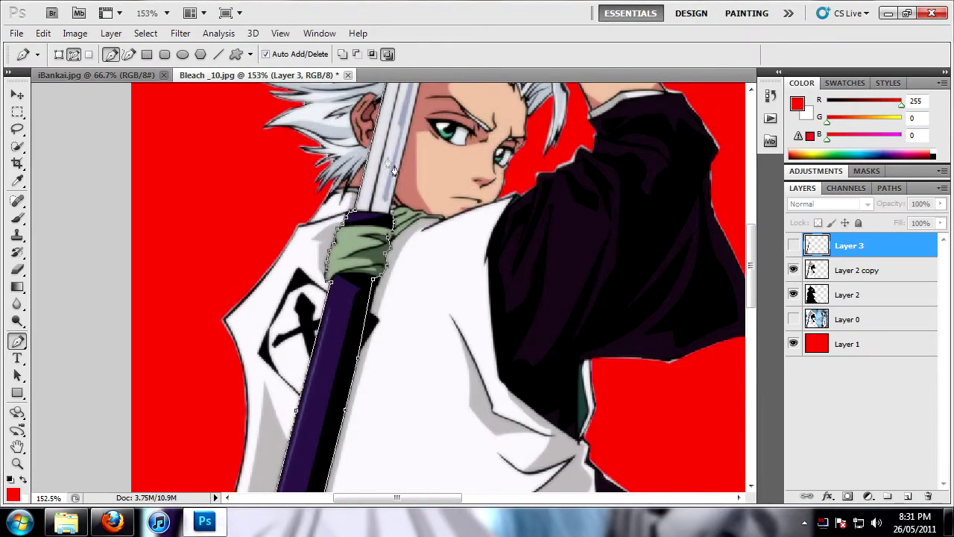
scroll(418, 146, "up", 3)
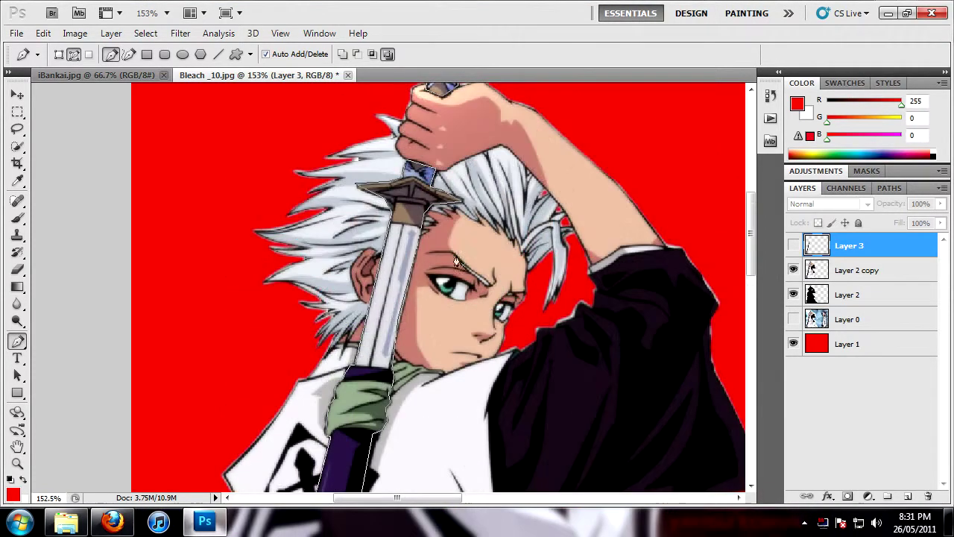
scroll(404, 318, "up", 2)
Step: Make a new anti-aliased selection from the sword outline path with a 1-pixel feather radius
right_click(412, 264)
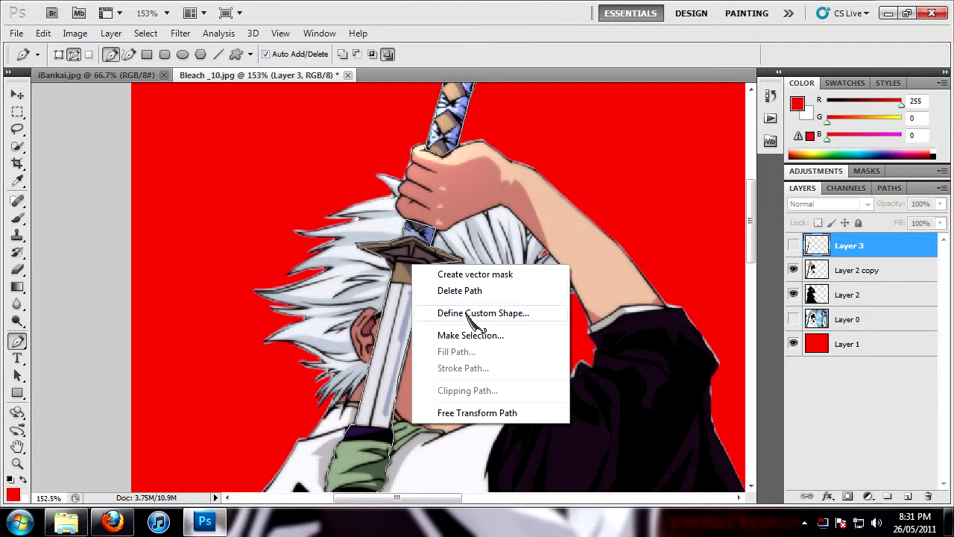
left_click(486, 337)
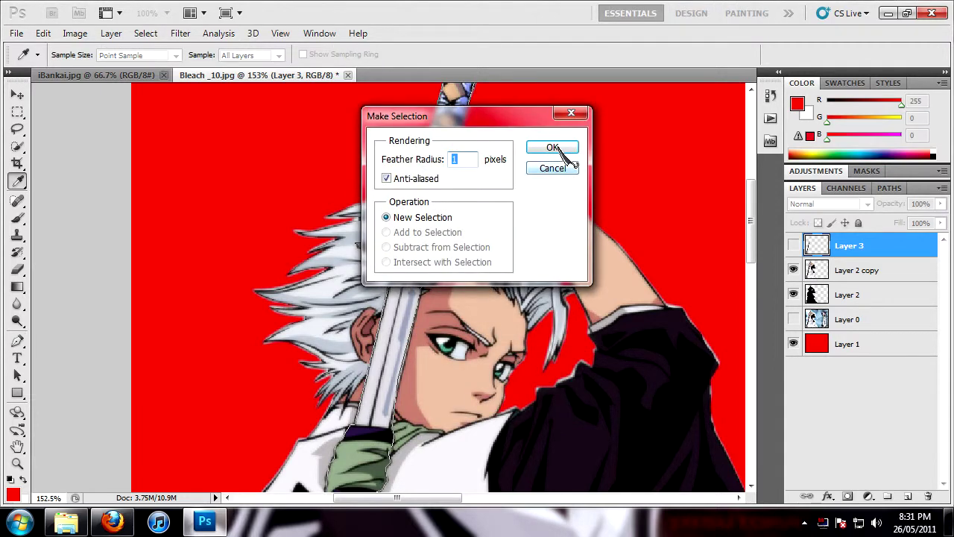
left_click(560, 147)
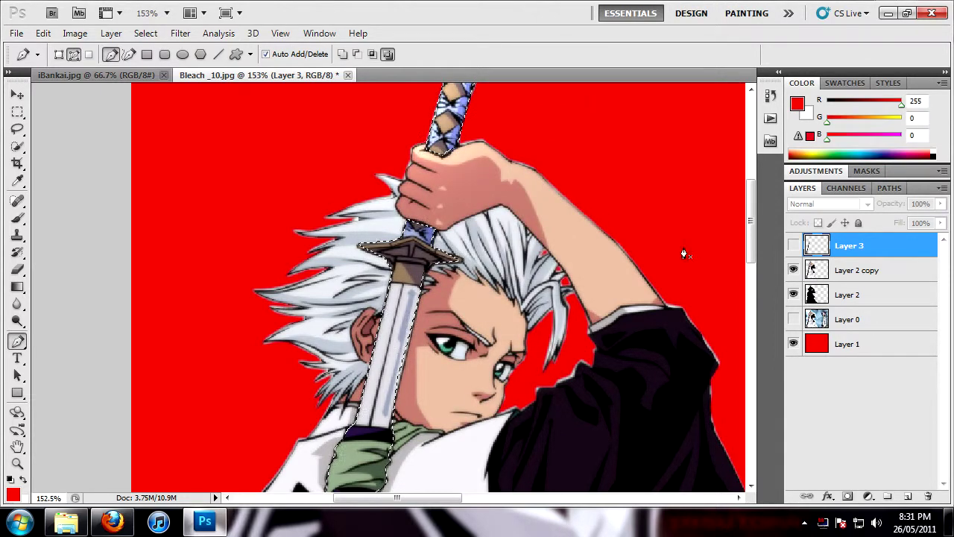
Step: Invert the selection and delete everything except the sword from Layer 2 copy
left_click(861, 272)
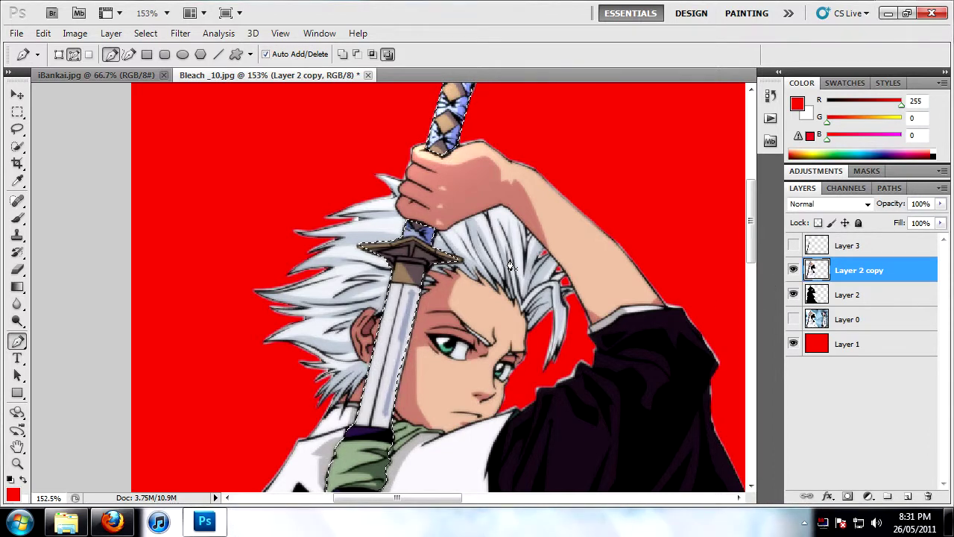
left_click(18, 112)
right_click(405, 229)
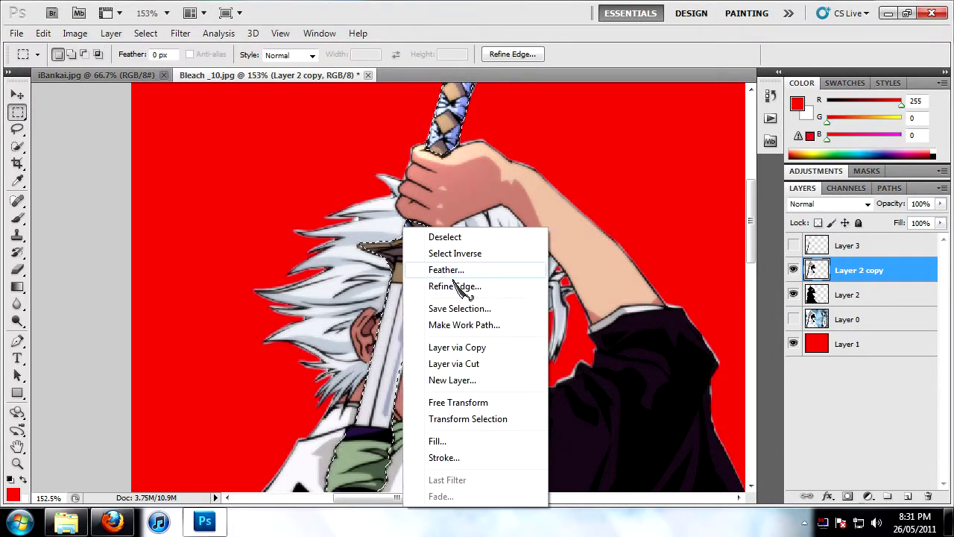
left_click(486, 252)
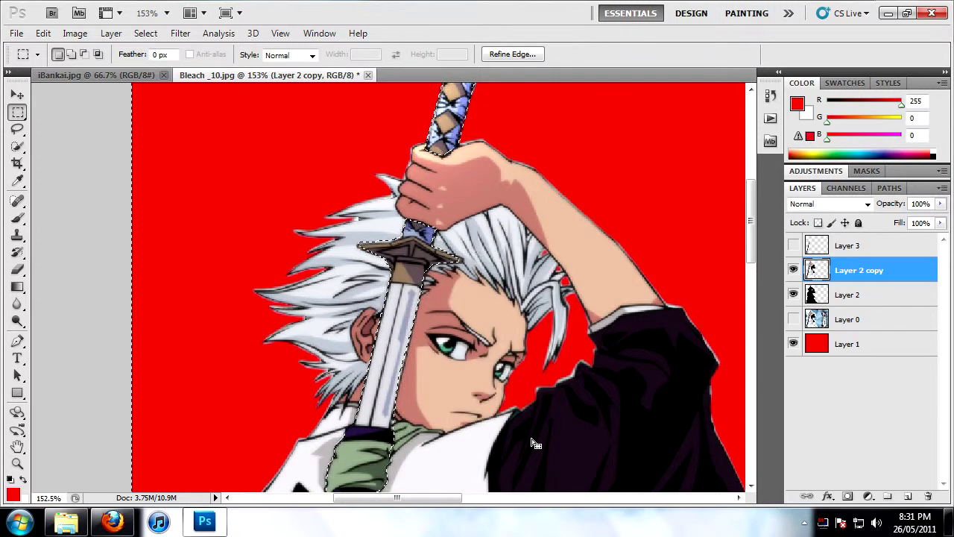
key("Delete")
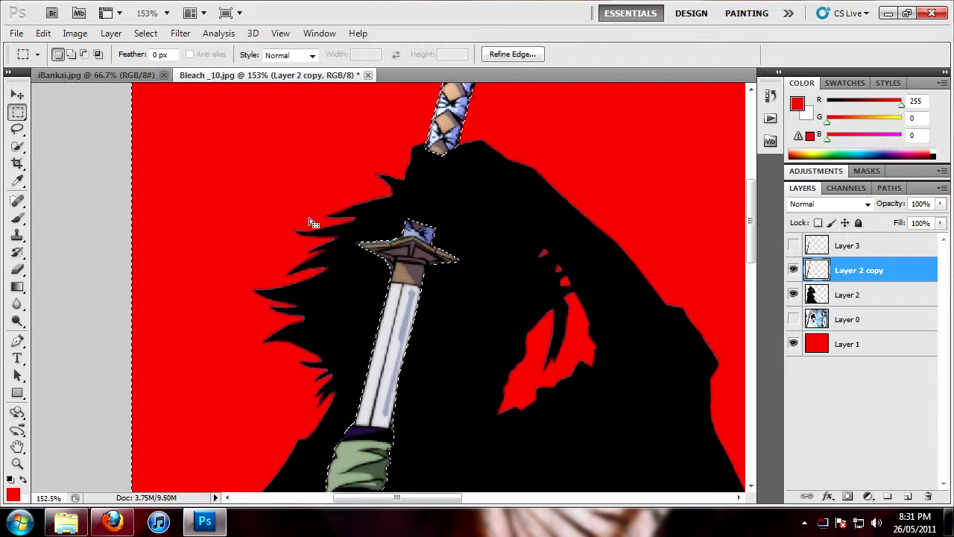
Step: Invert the selection back to the sword, fill it with white on Layer 2 copy, and deselect
right_click(411, 264)
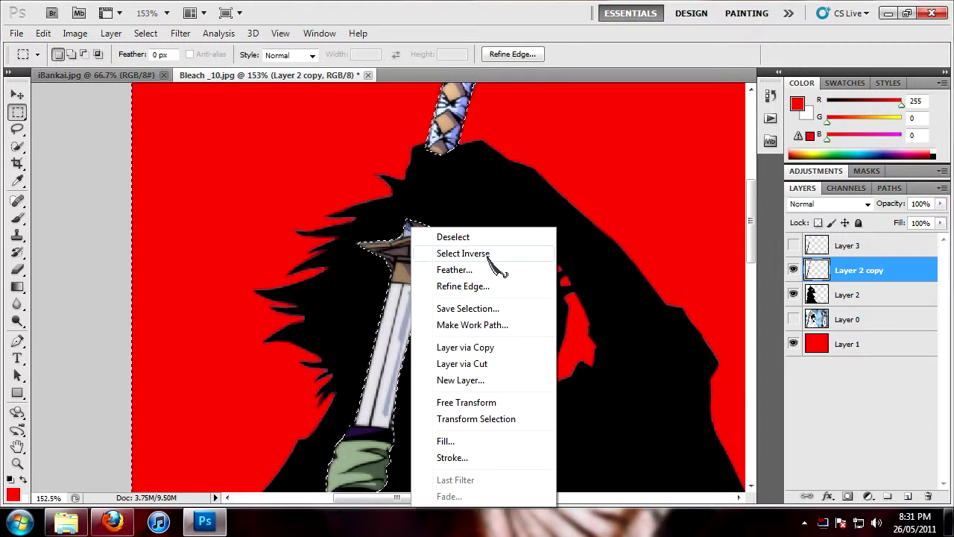
left_click(444, 254)
right_click(431, 253)
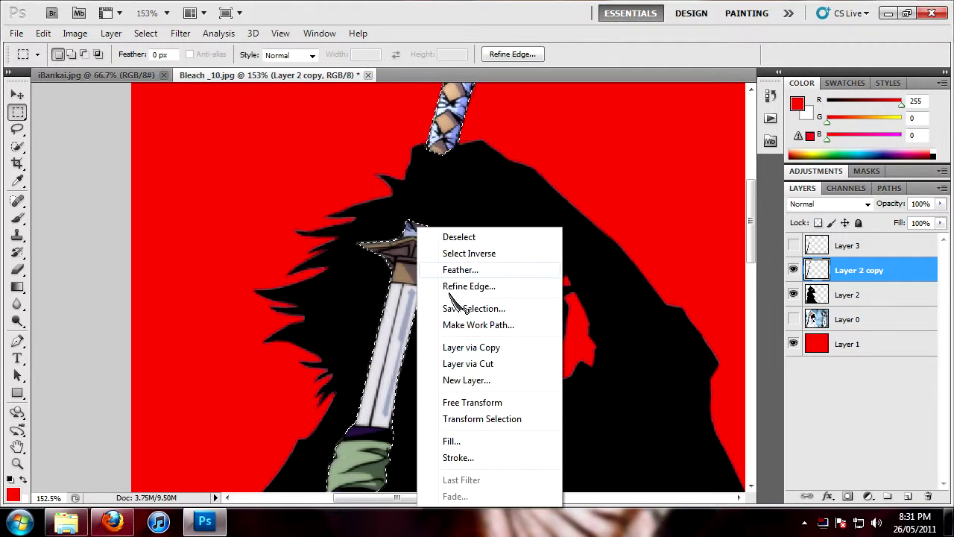
left_click(469, 440)
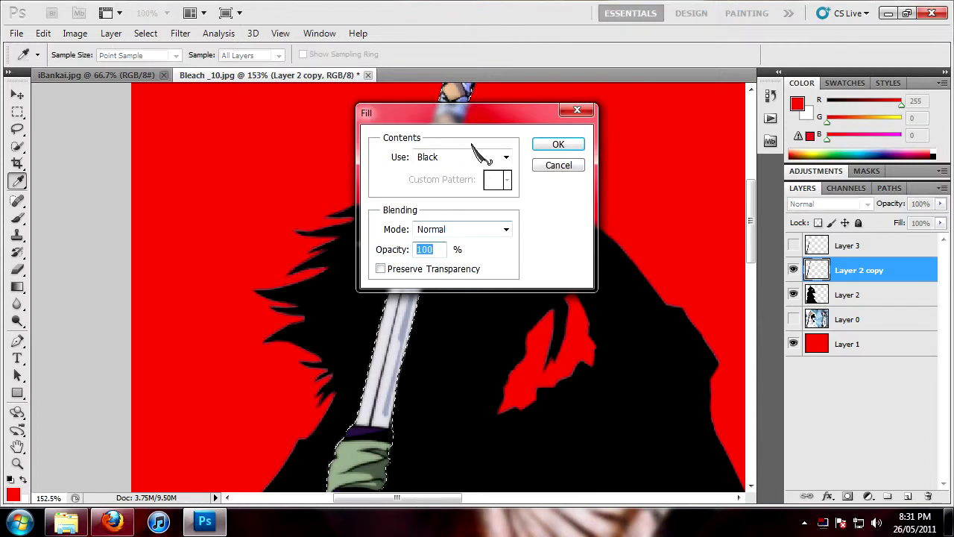
left_click(506, 157)
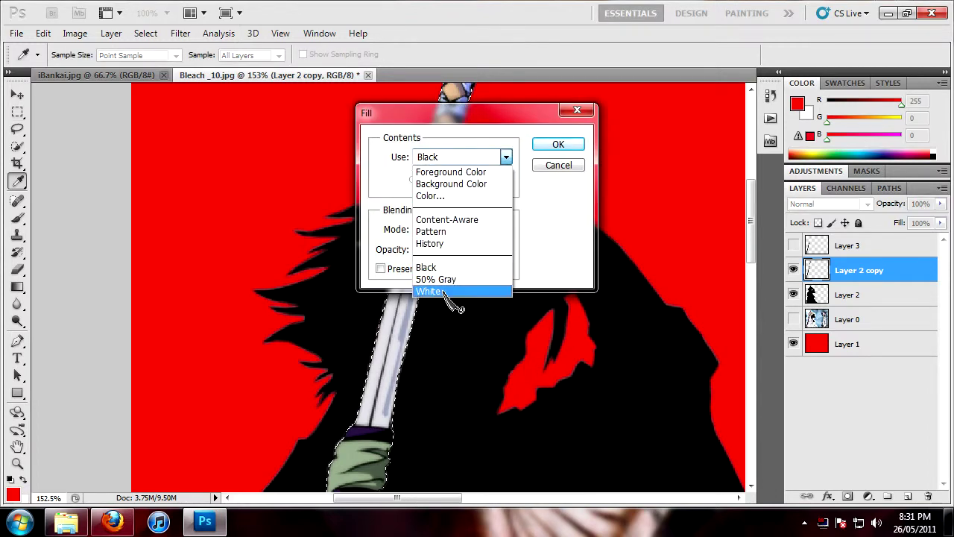
left_click(440, 291)
left_click(555, 146)
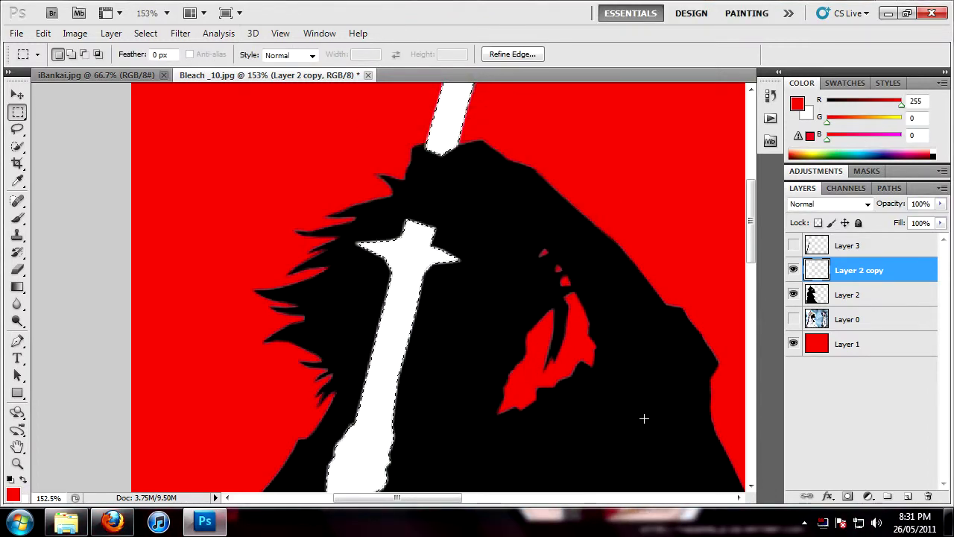
key("ctrl+d")
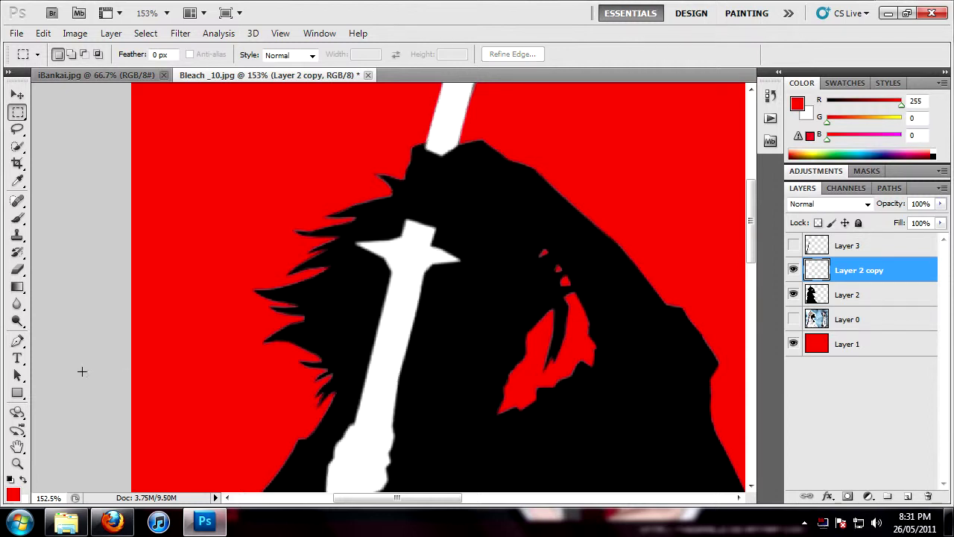
Step: Show Layer 3 and load its sword details as a selection
left_click(18, 463)
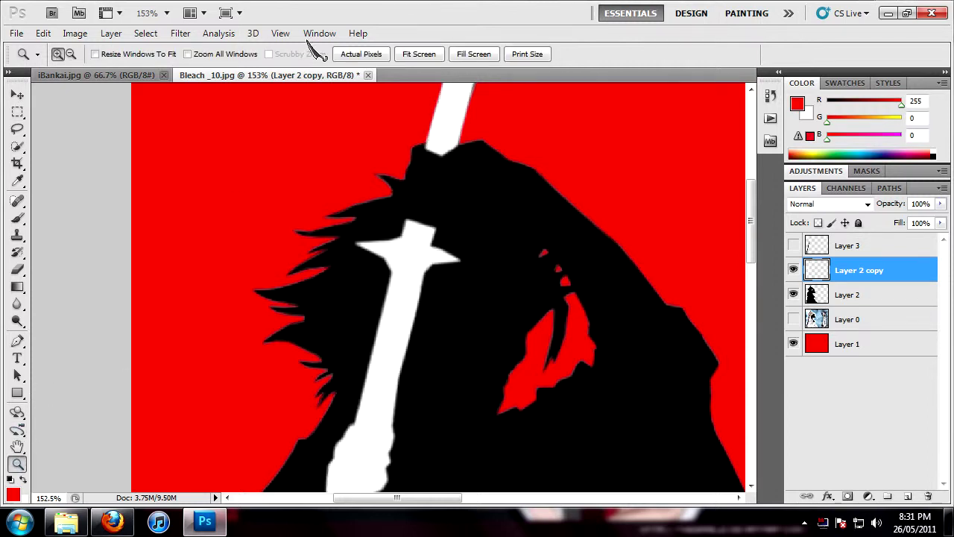
left_click(379, 54)
scroll(527, 421, "down", 5)
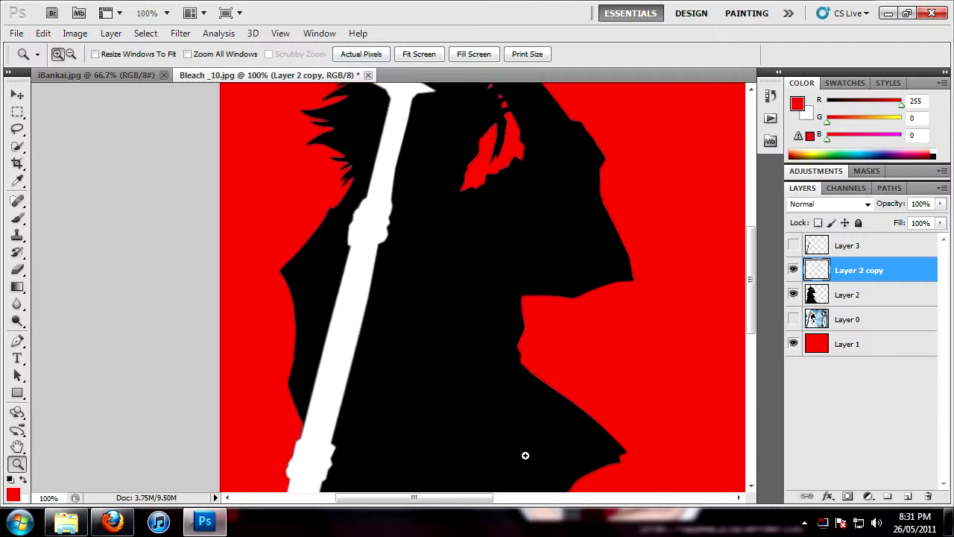
scroll(525, 455, "down", 5)
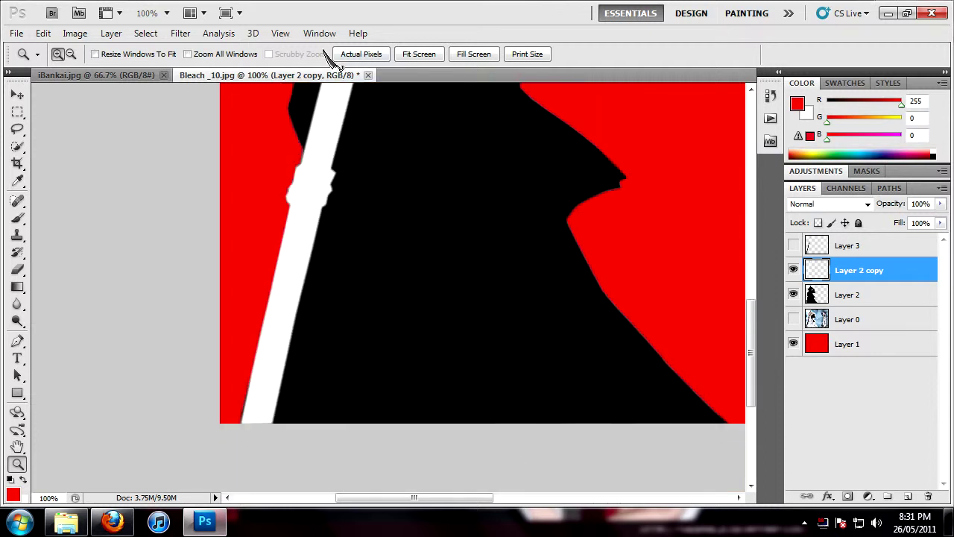
left_click(430, 57)
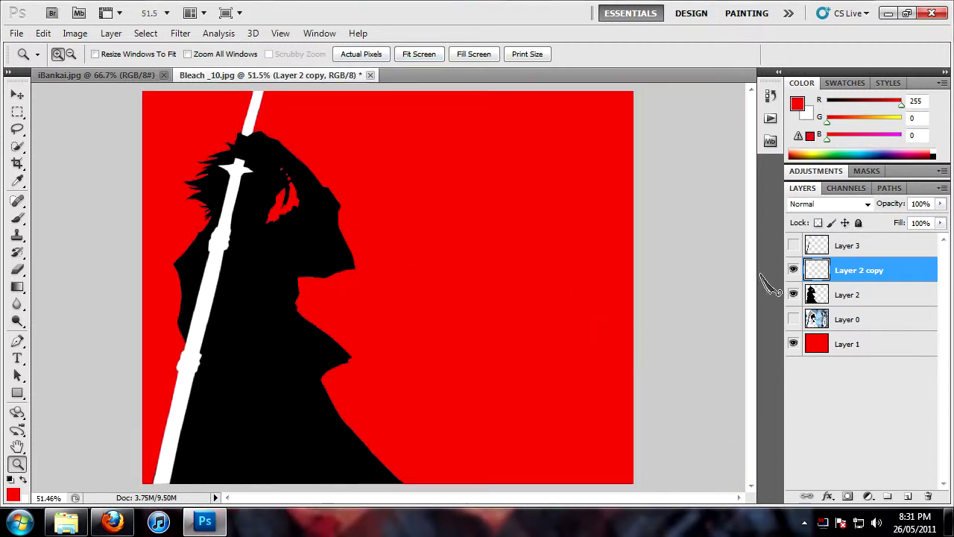
left_click(793, 246)
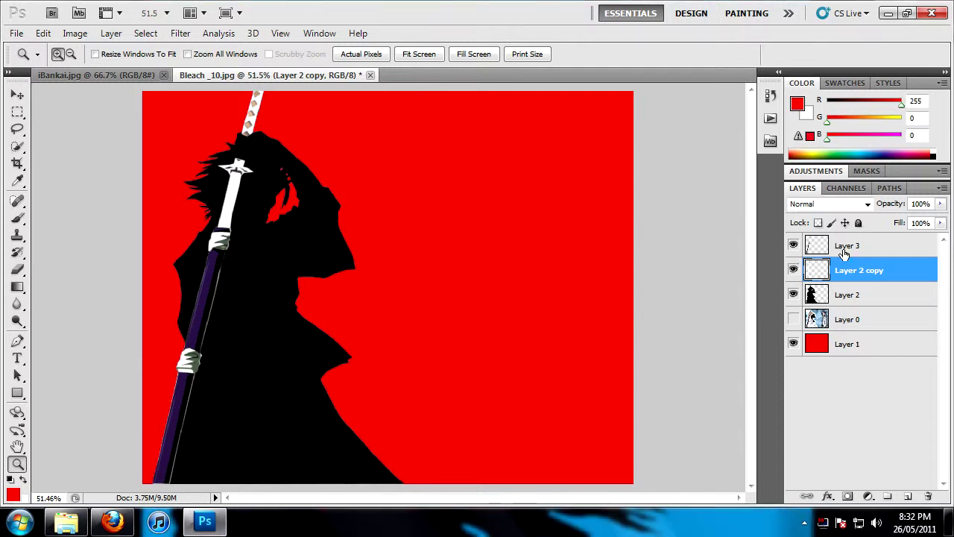
left_click(812, 247)
left_click(816, 247, "ctrl")
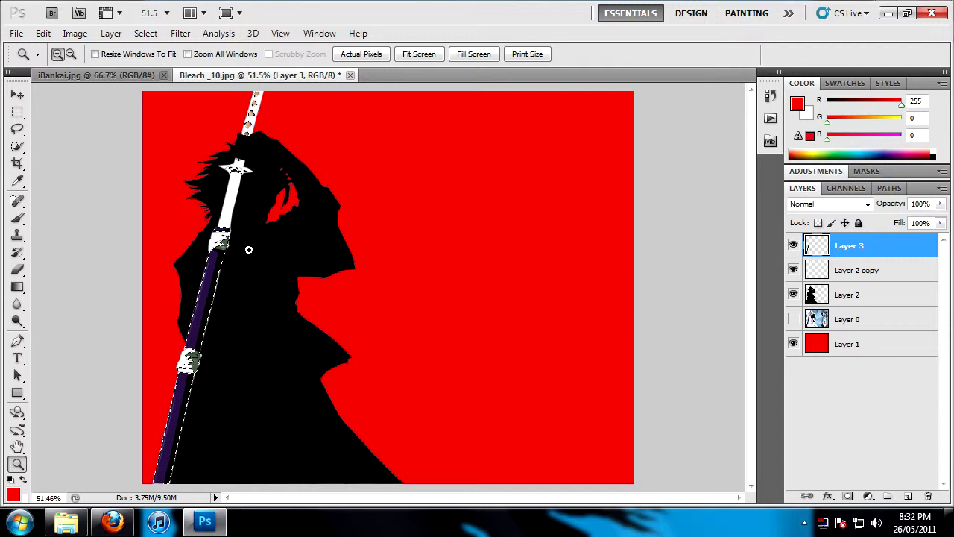
Step: Fill the selected sword details on Layer 3 with black at 100% opacity in Normal mode, and deselect
left_click(17, 127)
left_click(17, 112)
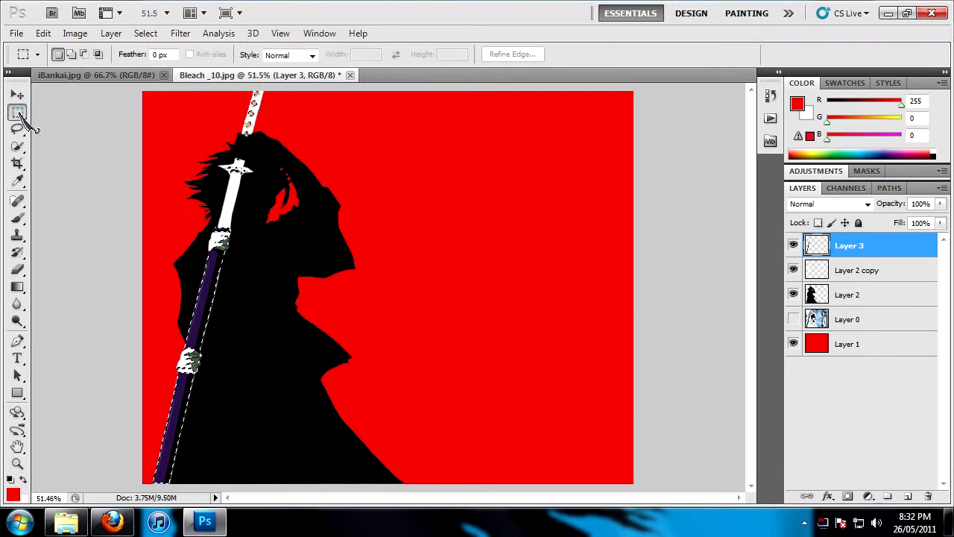
right_click(203, 303)
left_click(255, 234)
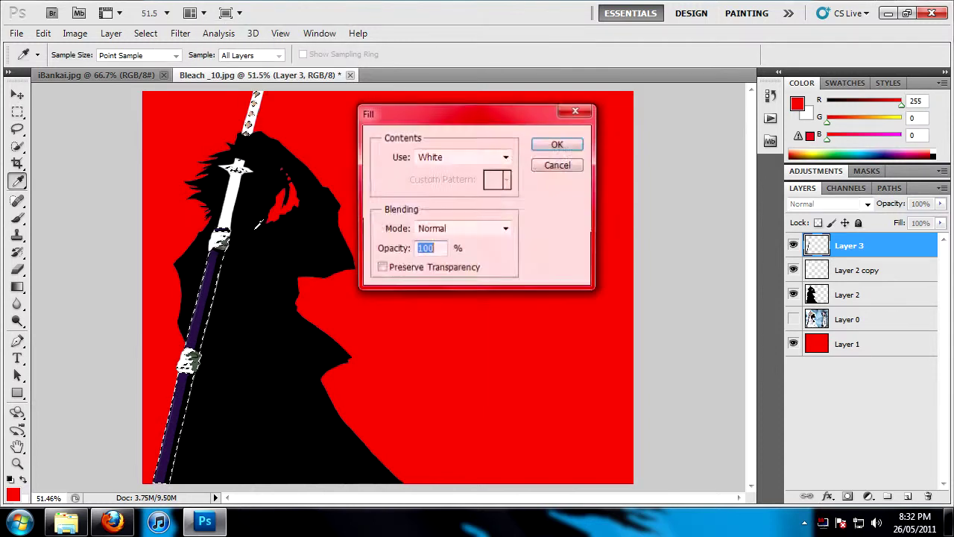
left_click(506, 157)
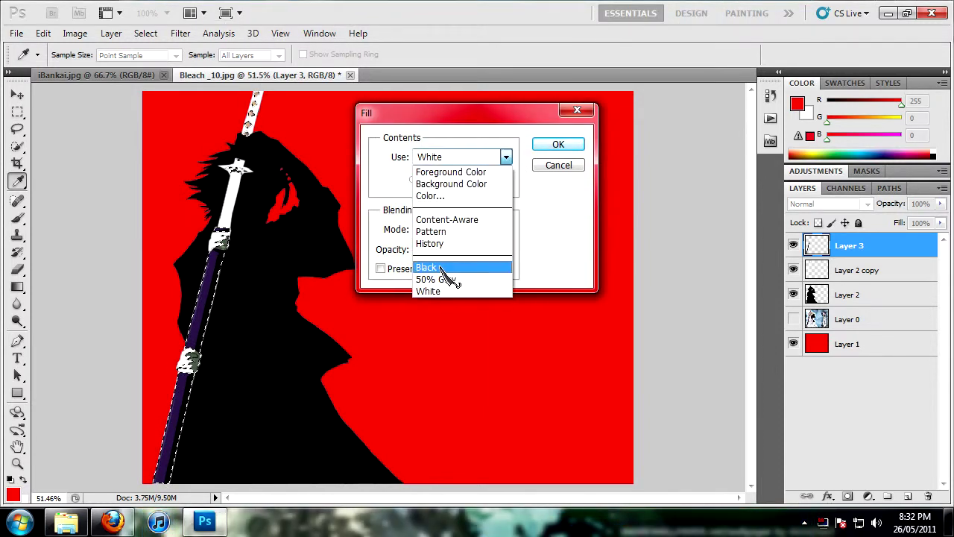
left_click(446, 269)
left_click(557, 144)
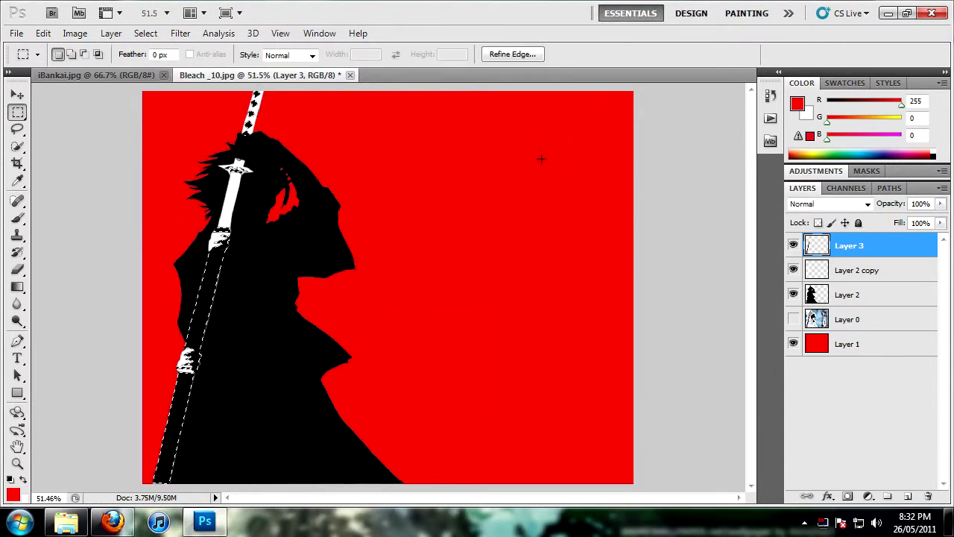
key("ctrl+d")
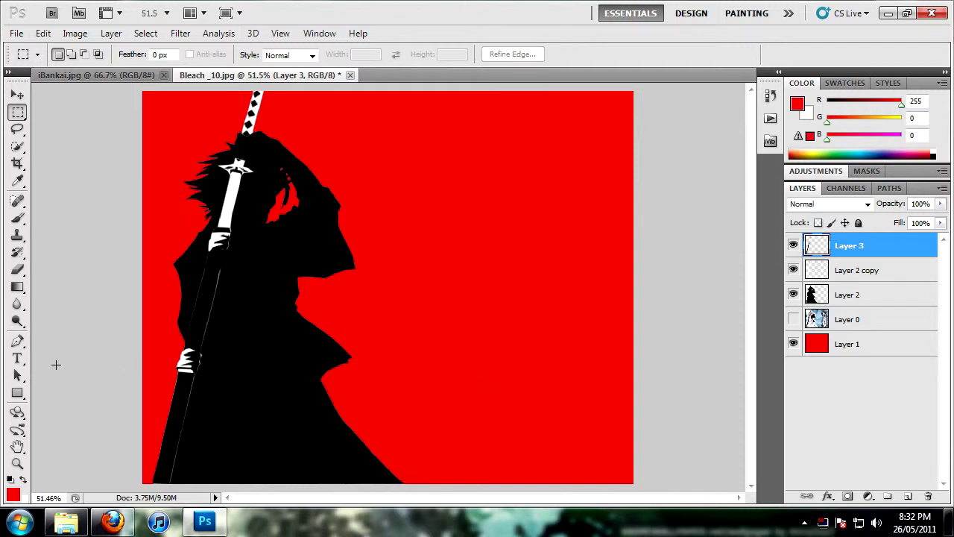
Step: Paint over the thin pale lines along the scabbard on Layer 3 in black with a 13-pixel brush
left_click(17, 464)
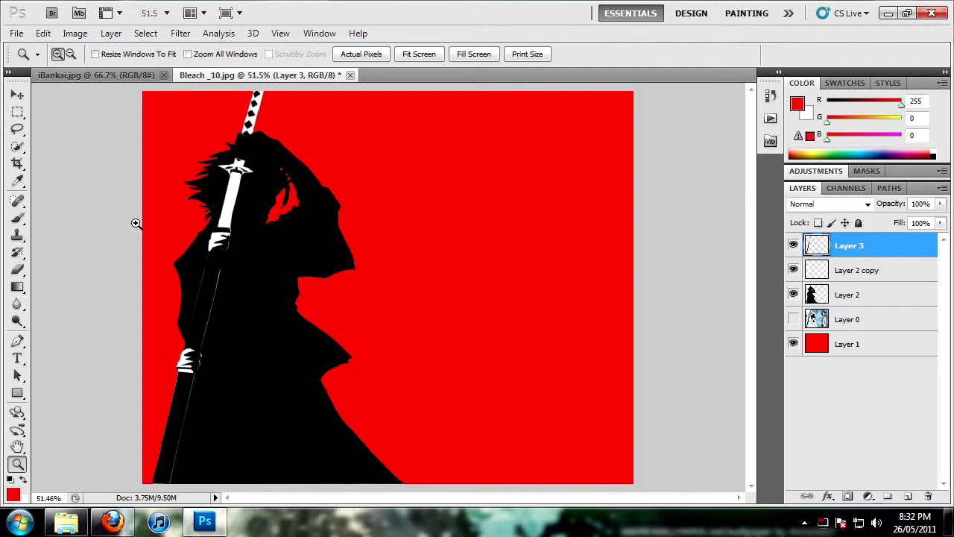
left_click_drag(134, 221, 283, 513)
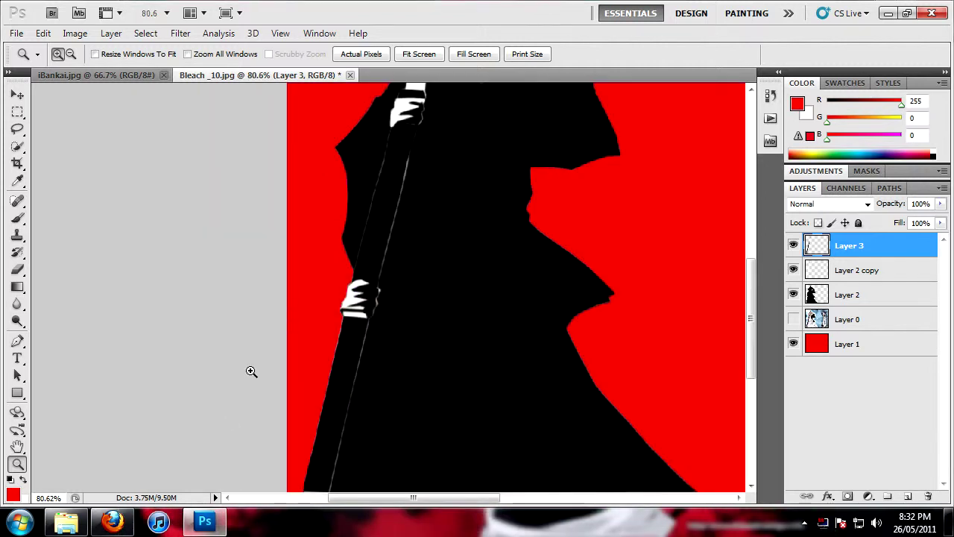
left_click(18, 218)
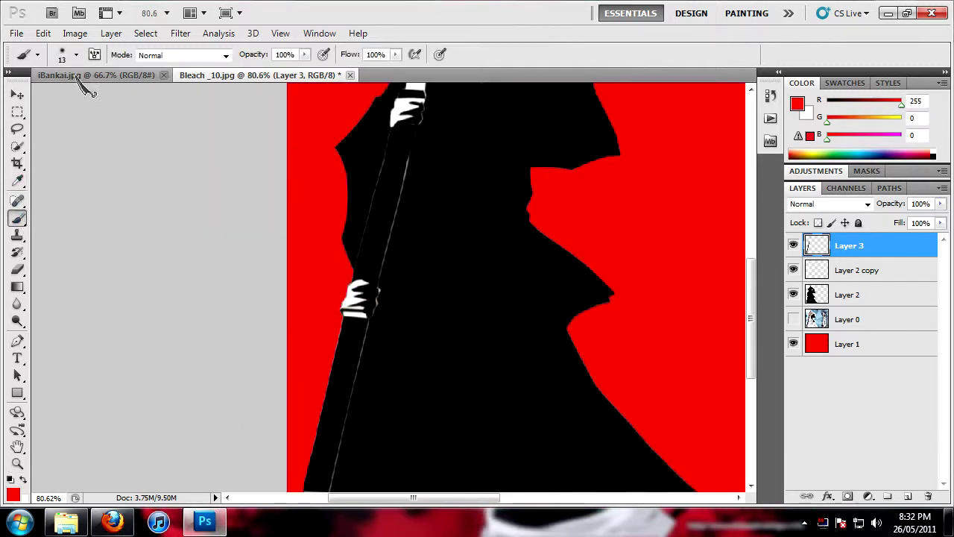
left_click(15, 495)
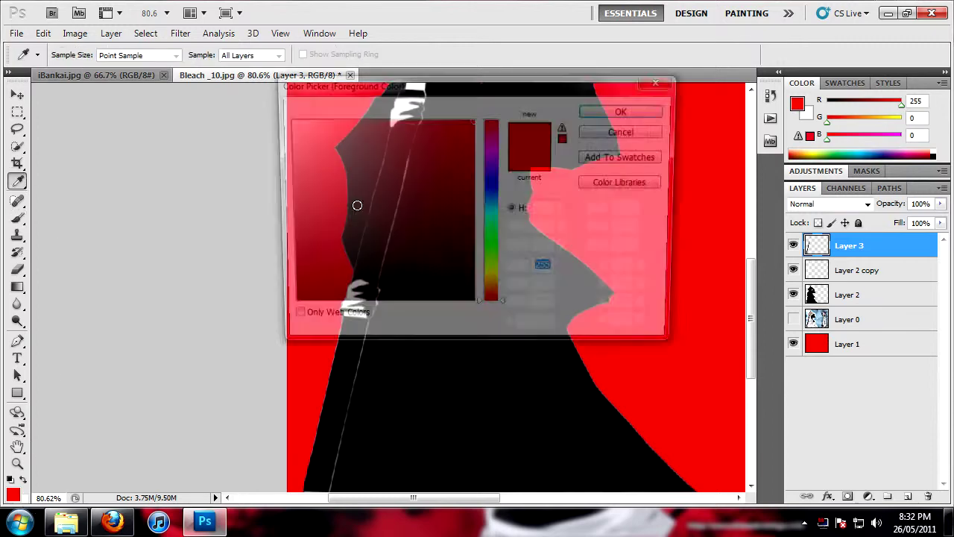
left_click(590, 396)
left_click(622, 112)
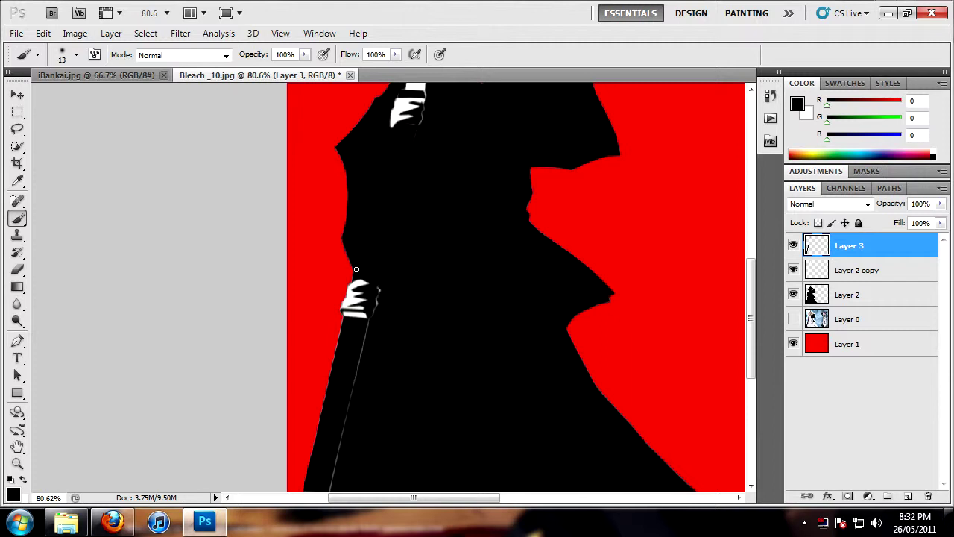
left_click_drag(356, 269, 388, 326)
scroll(354, 376, "down", 1)
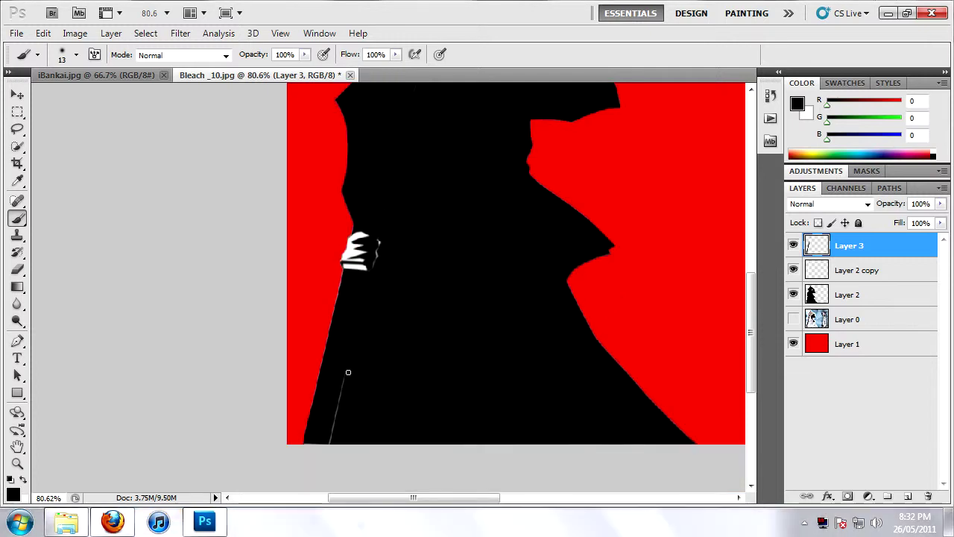
left_click_drag(348, 372, 340, 401)
key("ctrl+z")
Step: Inspect the cleaned scabbard, the hilt and the sword handle up close, and fit the whole image in view
scroll(395, 303, "up", 3)
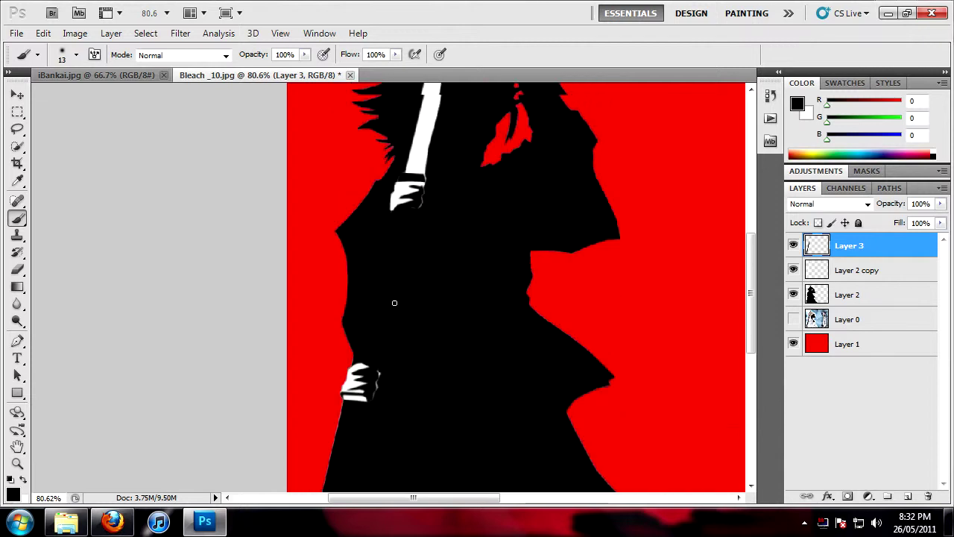
scroll(395, 302, "up", 2)
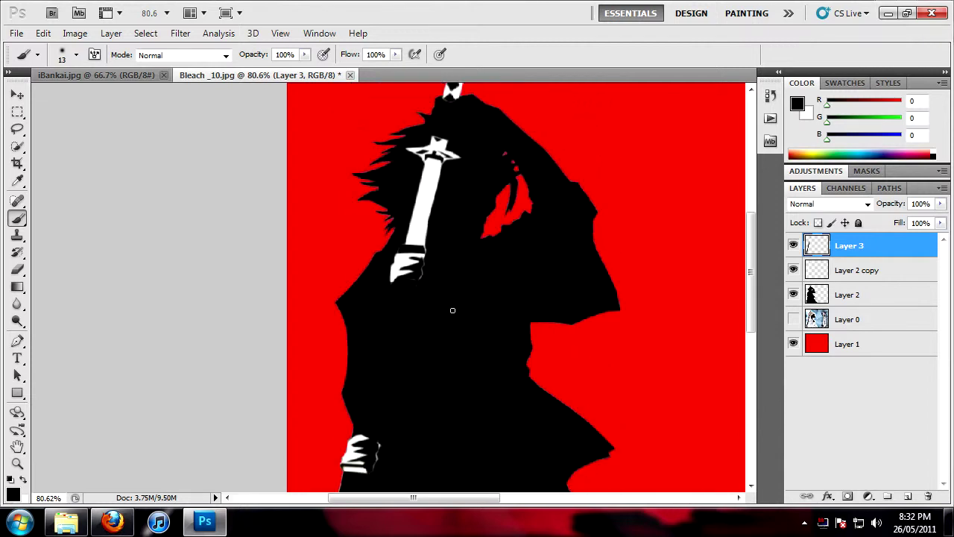
scroll(452, 310, "up", 2)
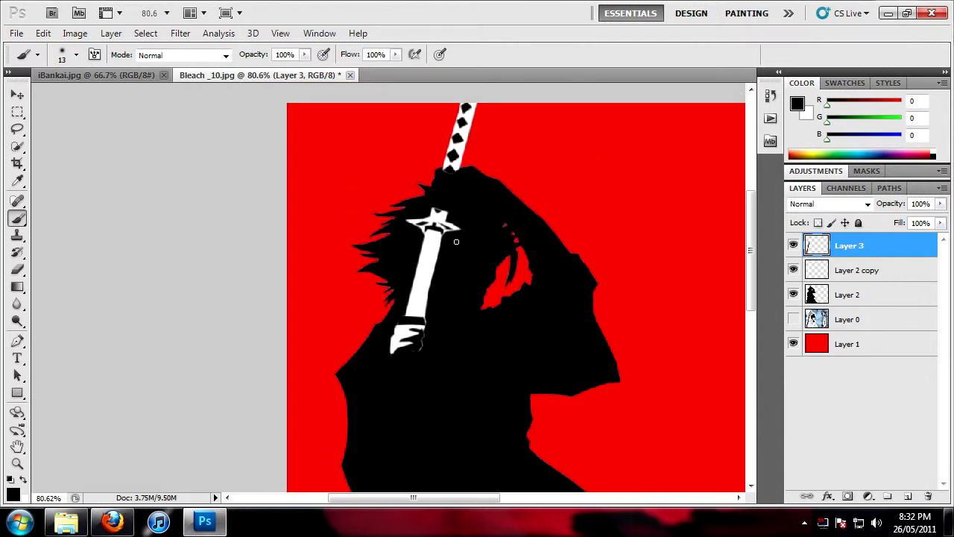
scroll(457, 242, "up", 2)
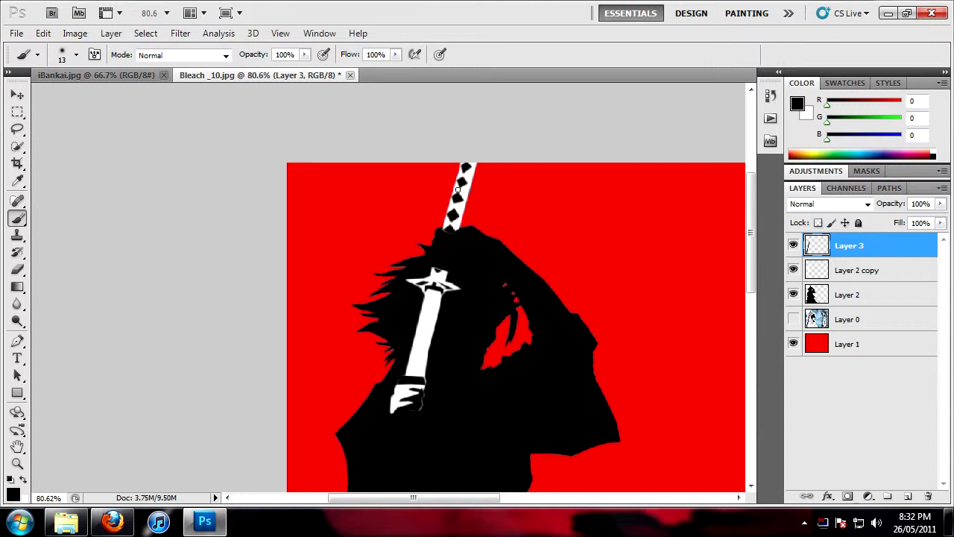
scroll(521, 411, "down", 2)
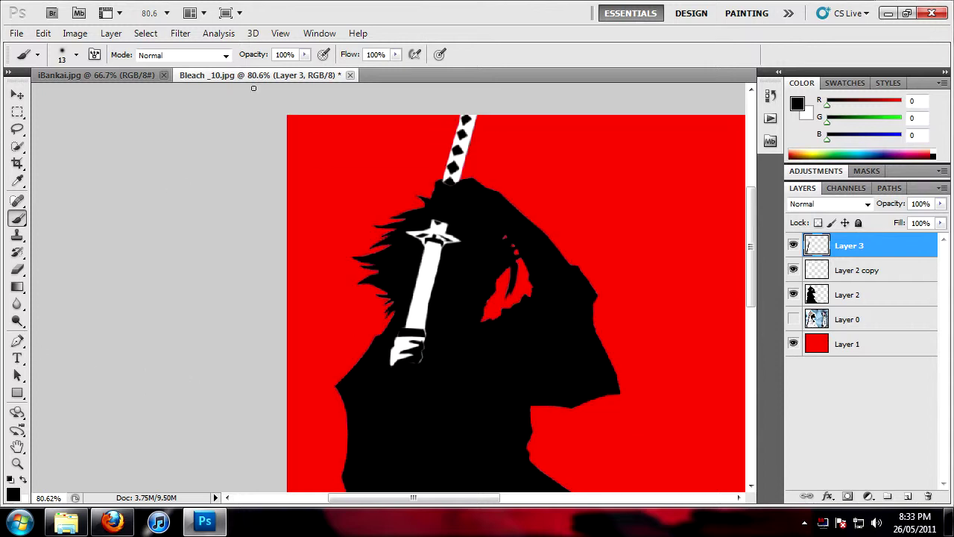
left_click(17, 463)
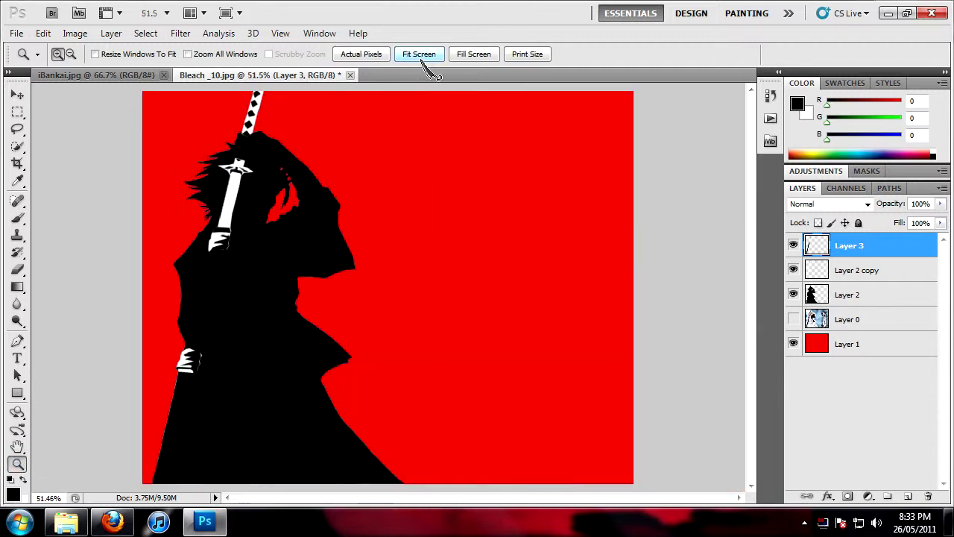
left_click(419, 55)
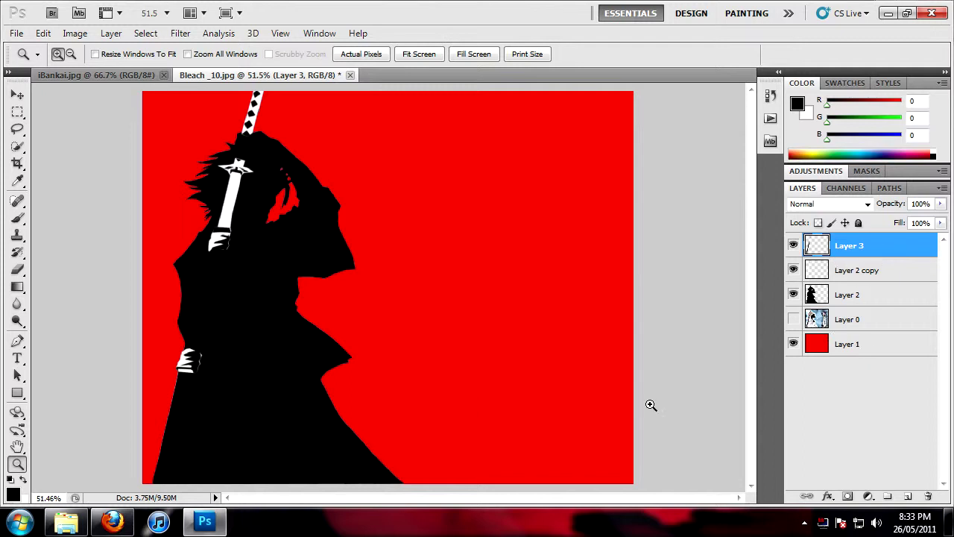
Step: Create a wide text frame in the red area beside the character's head, using Calibri Regular at 36 pt in black
left_click(17, 341)
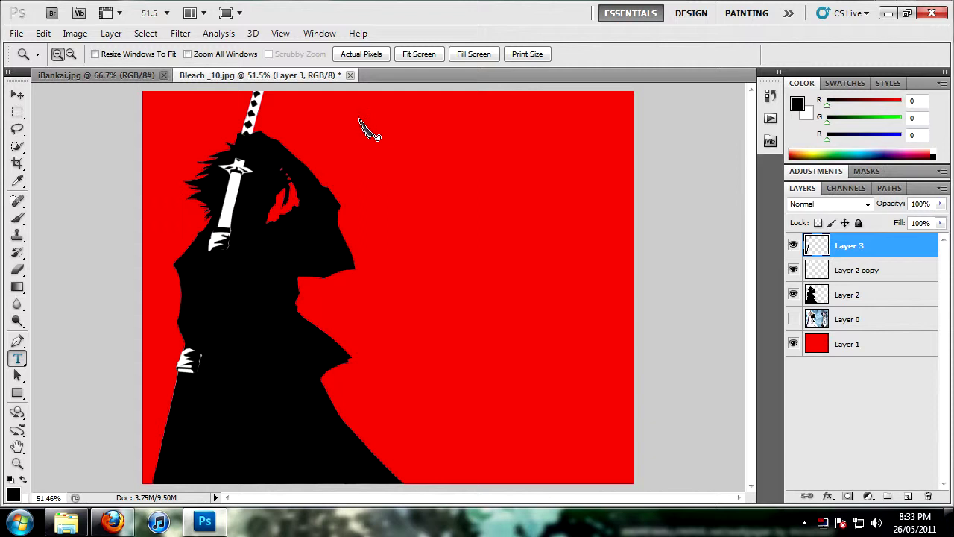
left_click_drag(345, 115, 610, 233)
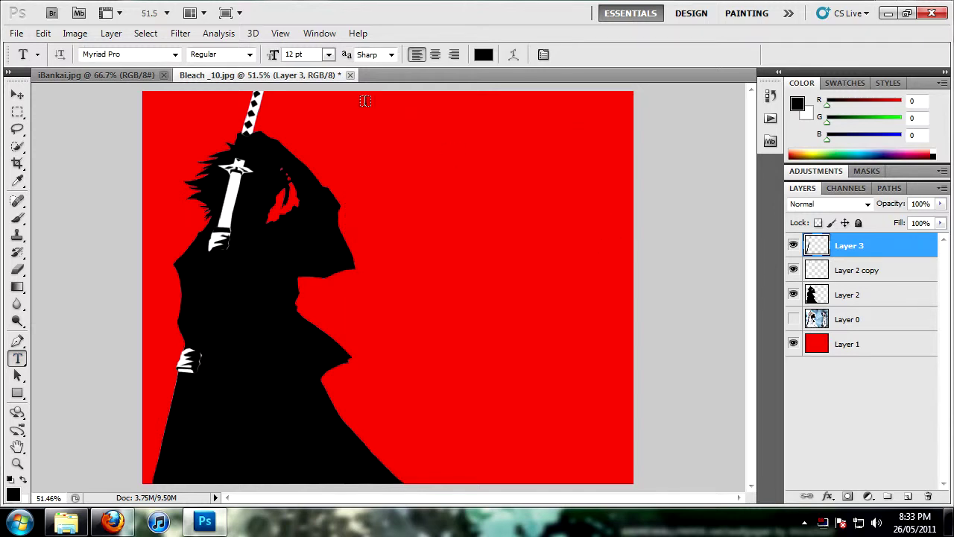
left_click(329, 56)
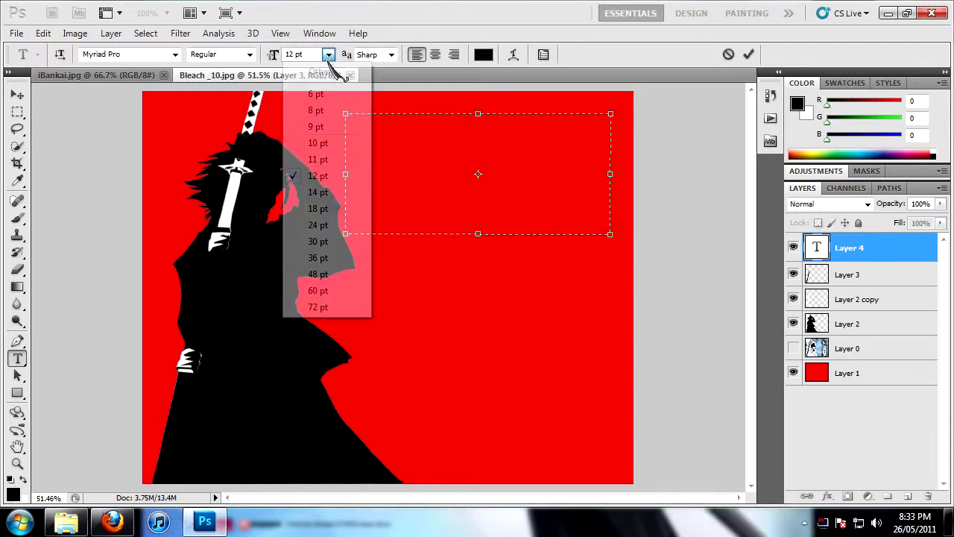
left_click(329, 309)
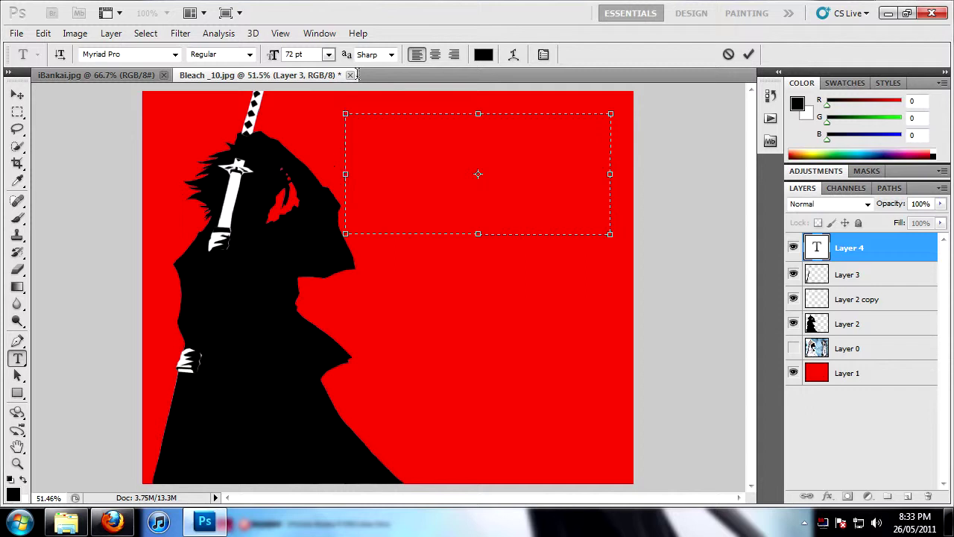
left_click(329, 55)
left_click(347, 256)
left_click(175, 55)
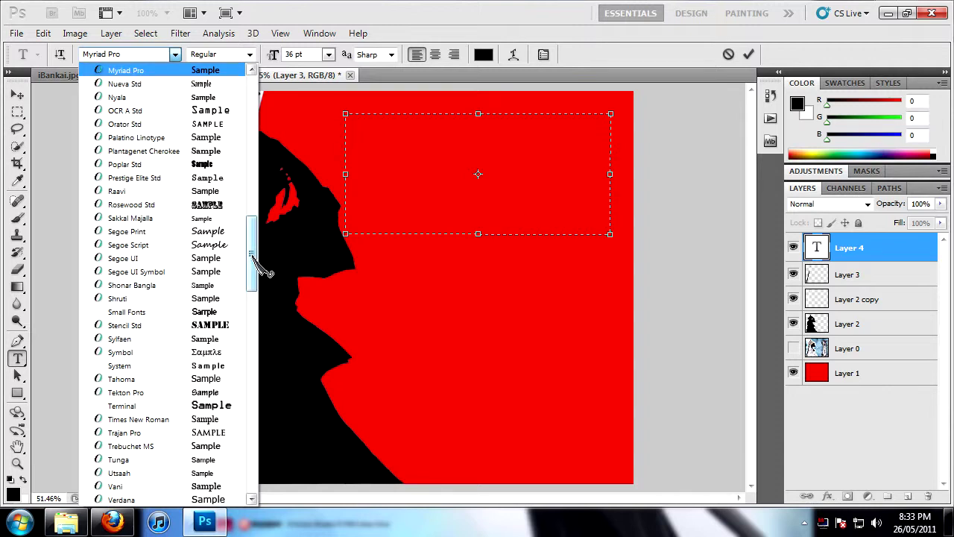
left_click_drag(253, 253, 251, 112)
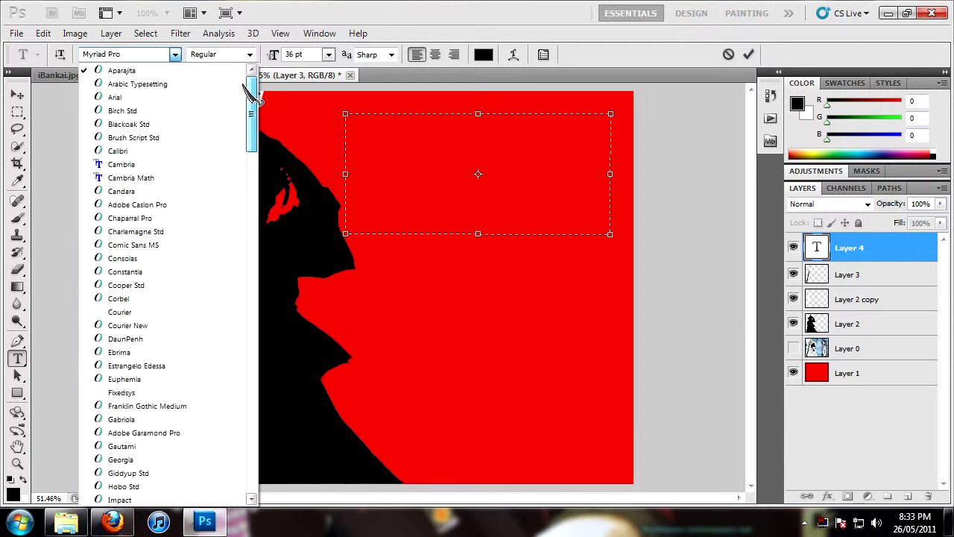
left_click(138, 151)
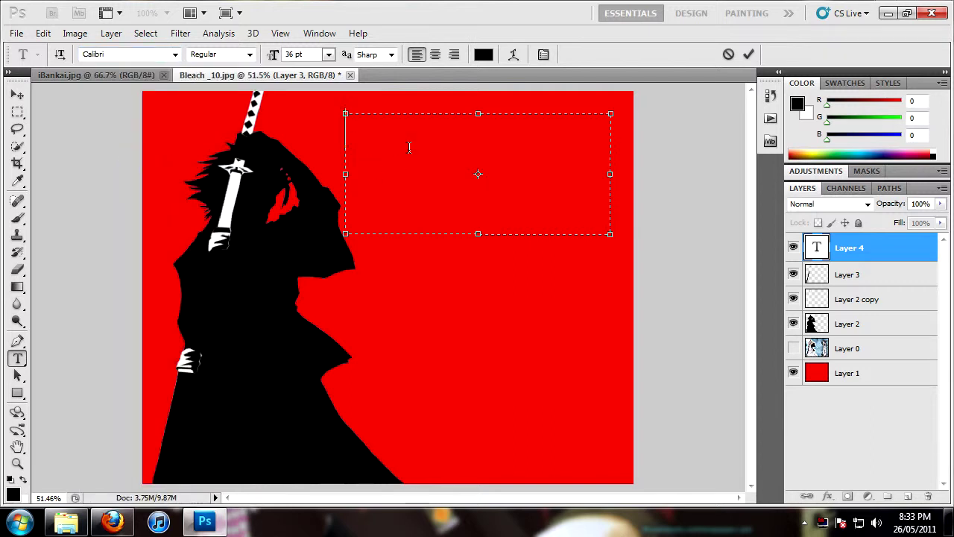
Step: Enter the title "iCaptain" in the text frame and move it farther from the character's head and slightly lower
type("Capt")
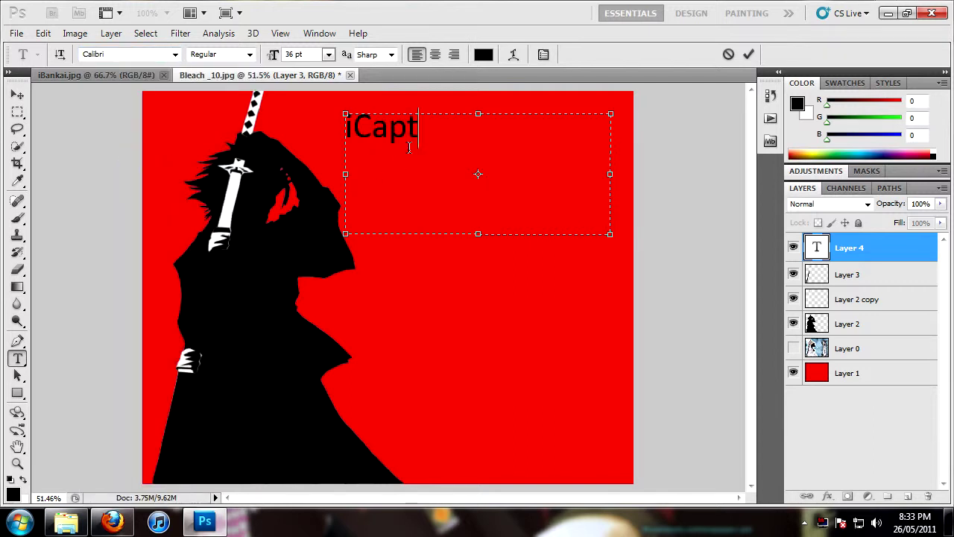
type("ainHit")
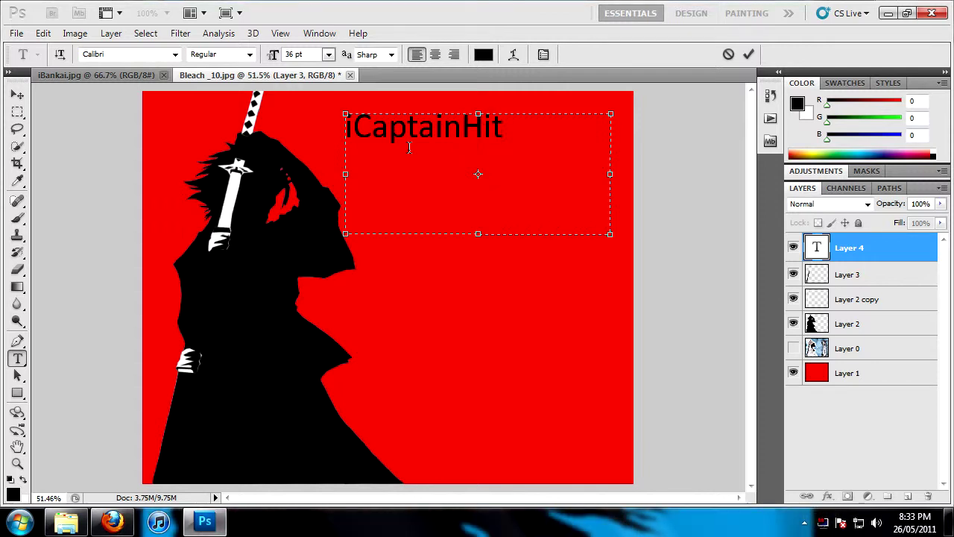
type("su")
key("BackSpace")
key("BackSpace")
key("BackSpace")
key("BackSpace")
key("BackSpace")
type("=")
left_click(17, 95)
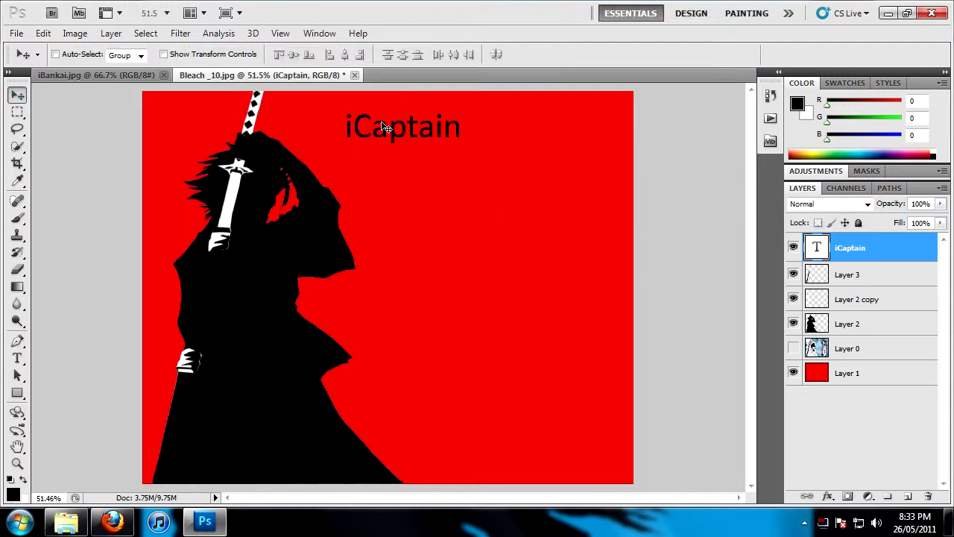
left_click_drag(381, 126, 456, 144)
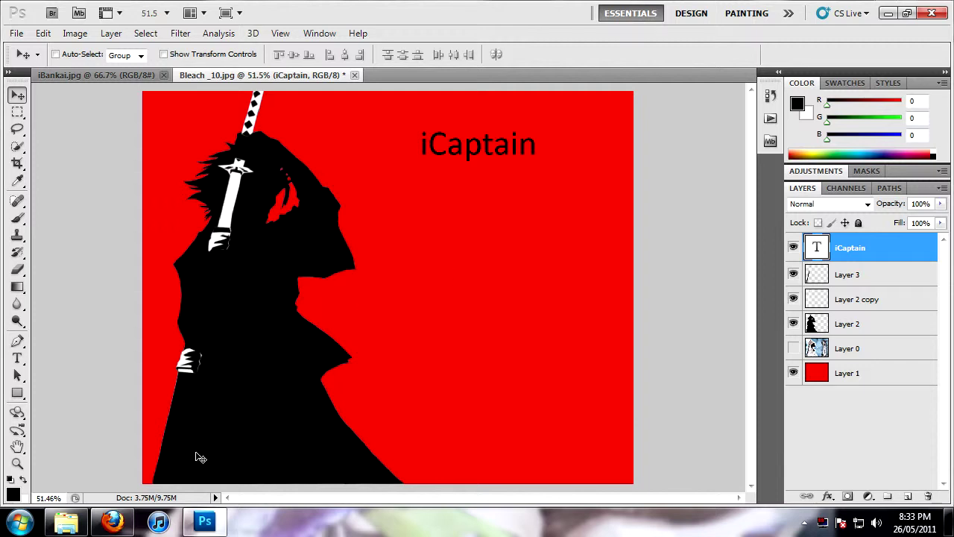
Step: Examine the title and sword styling in the reference image iBankai.jpg, and return to Bleach _10.jpg
left_click(88, 77)
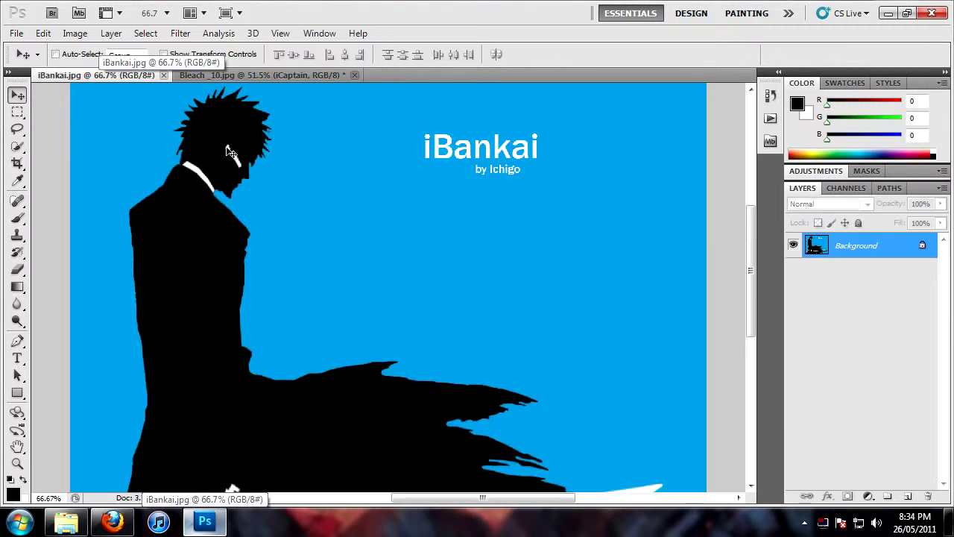
scroll(264, 318, "down", 4)
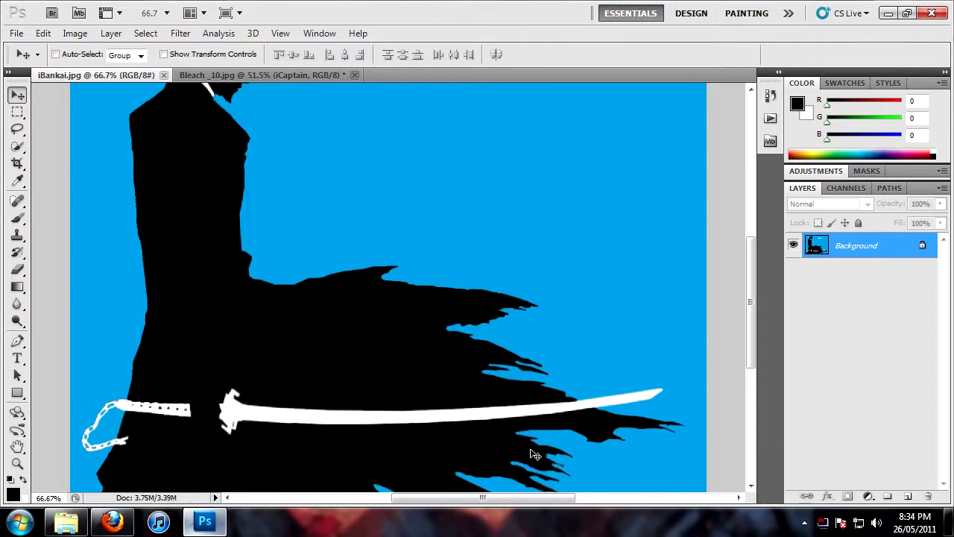
scroll(531, 454, "up", 4)
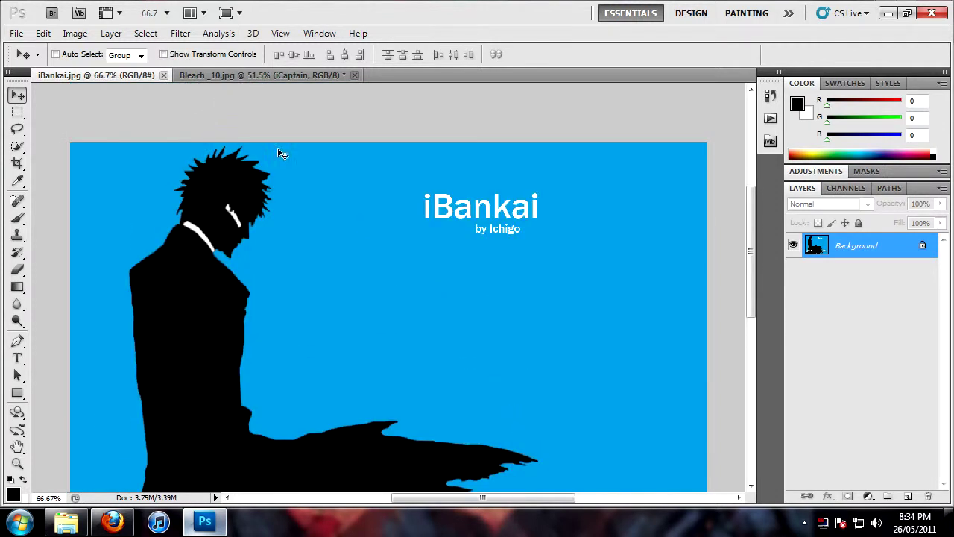
left_click(223, 75)
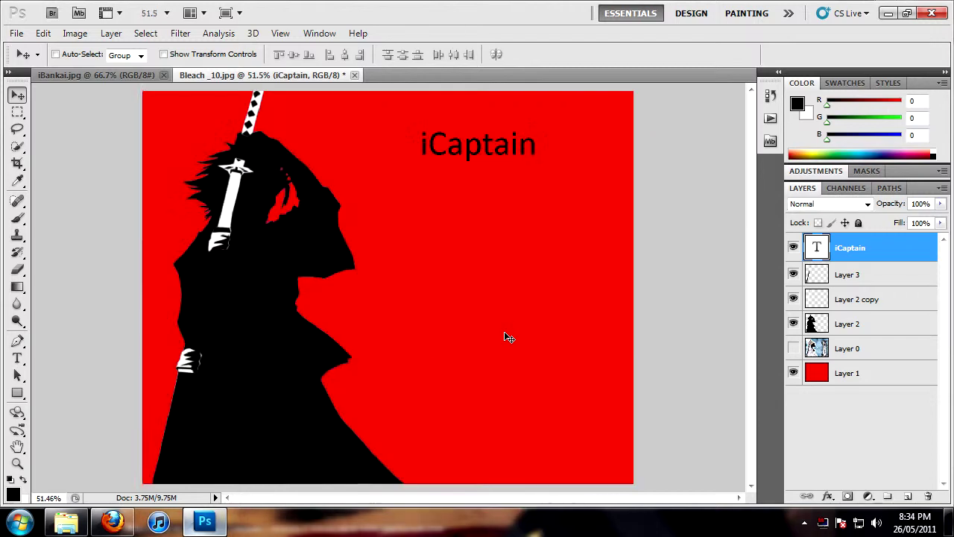